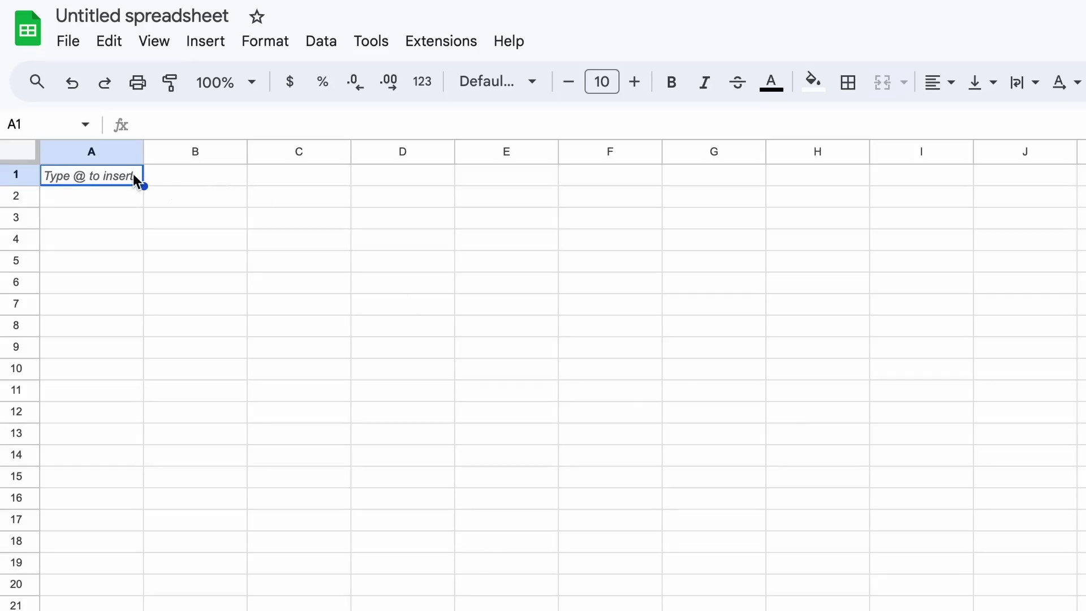
Rename the spreadsheet to 'Loan Calc'.
left_click(173, 17)
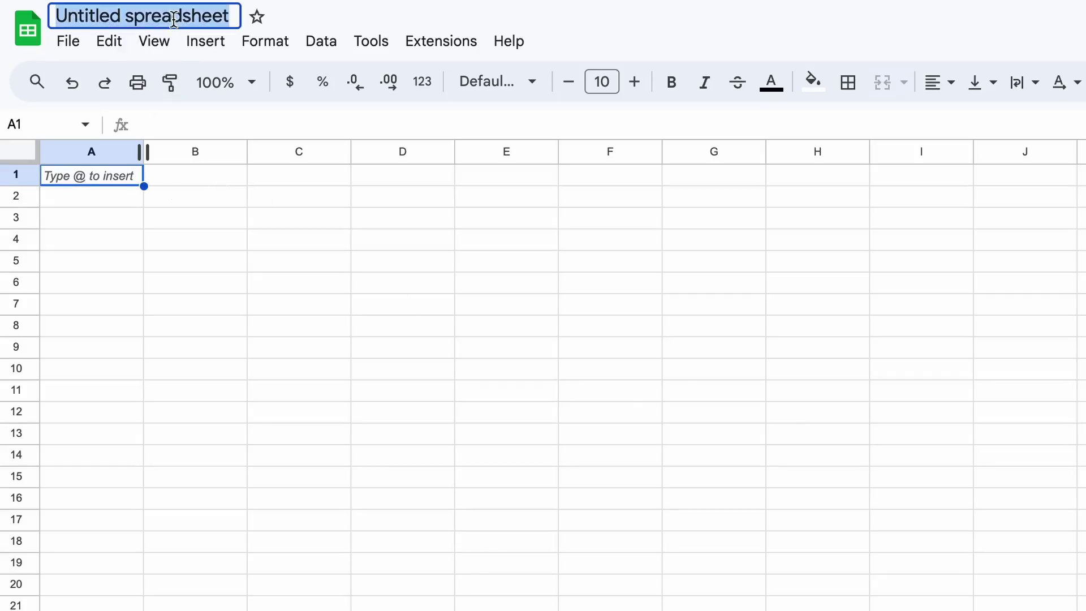
type("Loan Calc")
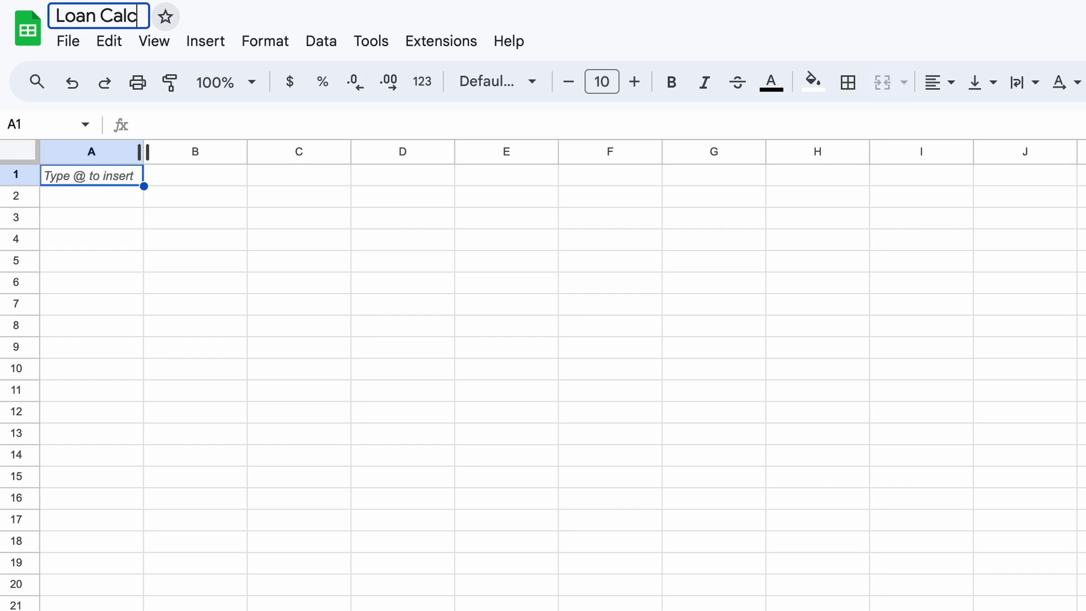
left_click(245, 218)
Enter Loan Amount, Interest Rate, Term, Installments Per Term in A1:A4 and auto-fit column A.
left_click(120, 180)
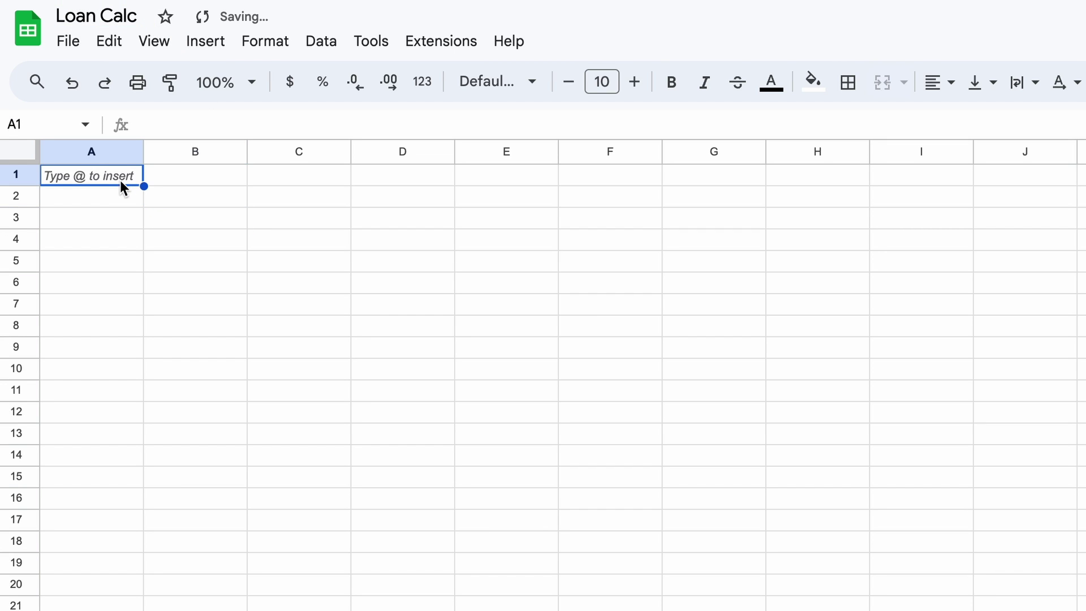
type("Loan Amount")
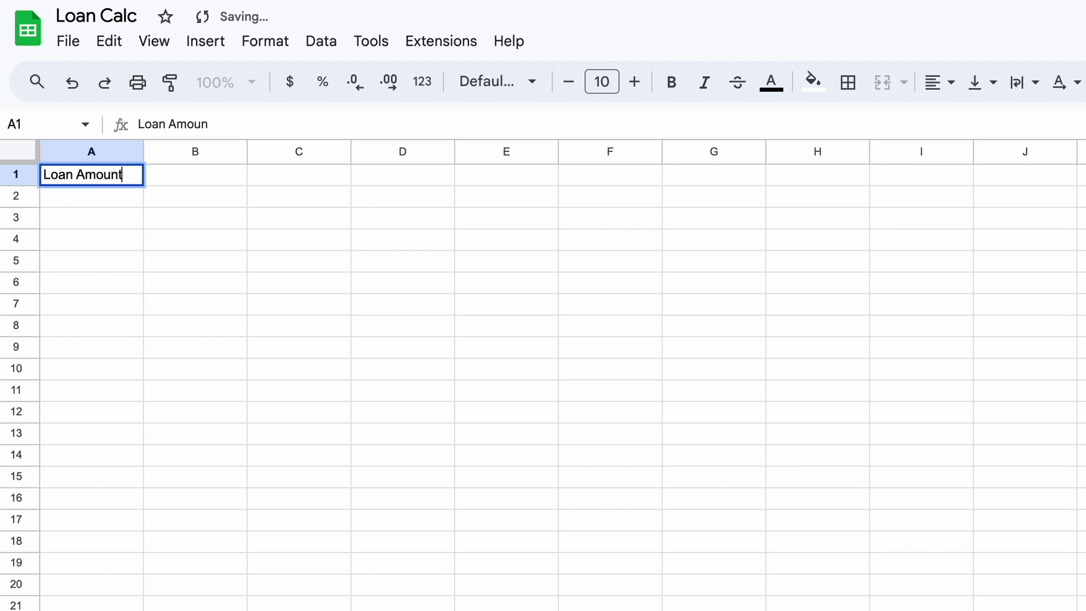
key("Return")
type("Interest Rate")
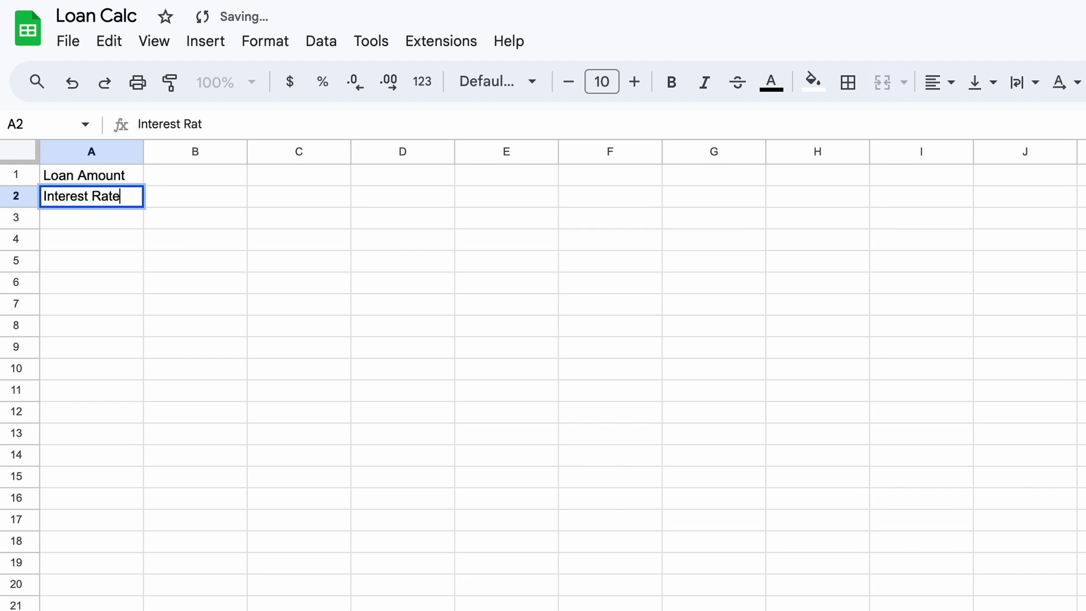
key("Return")
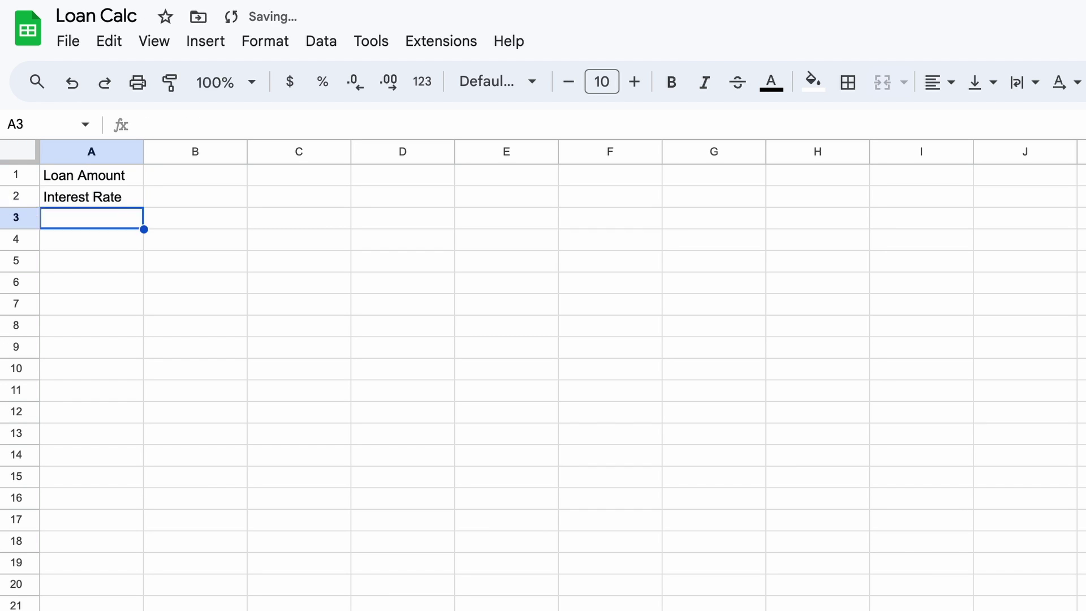
type("Term")
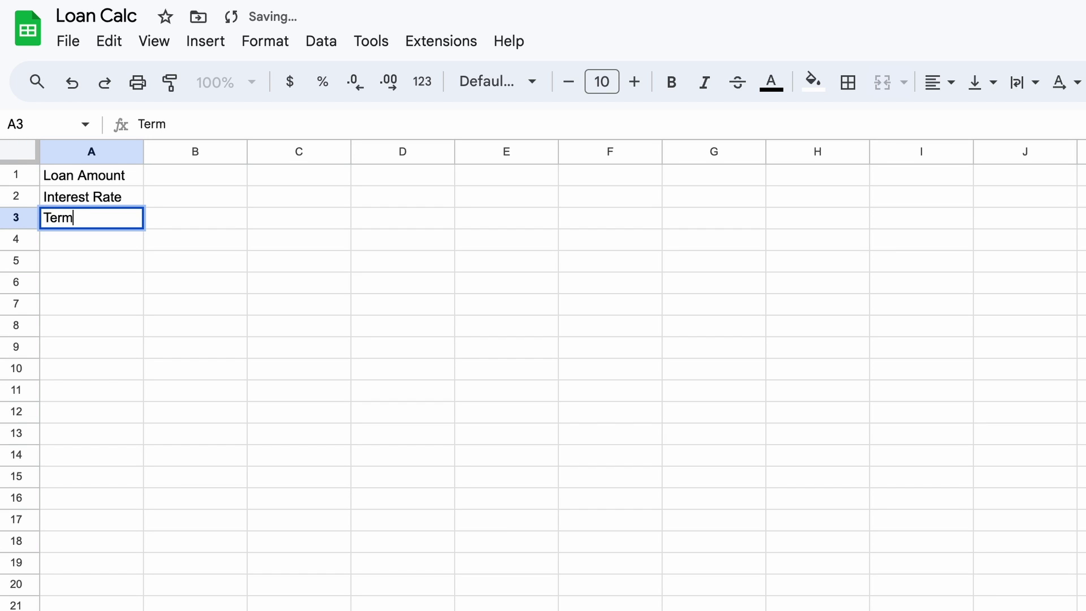
key("Return")
type("Inst")
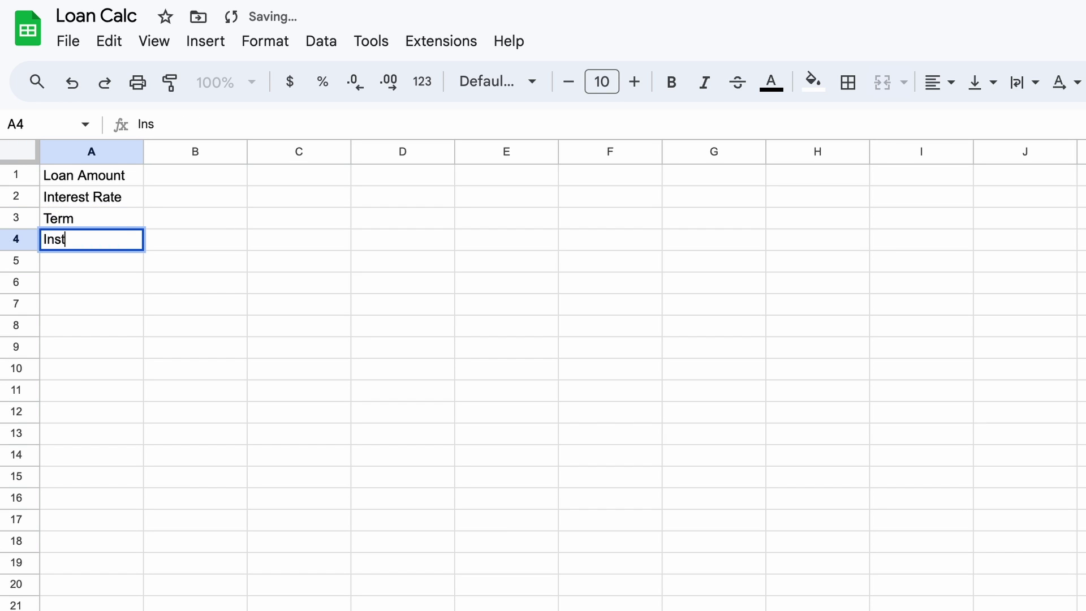
type("allments Per Term")
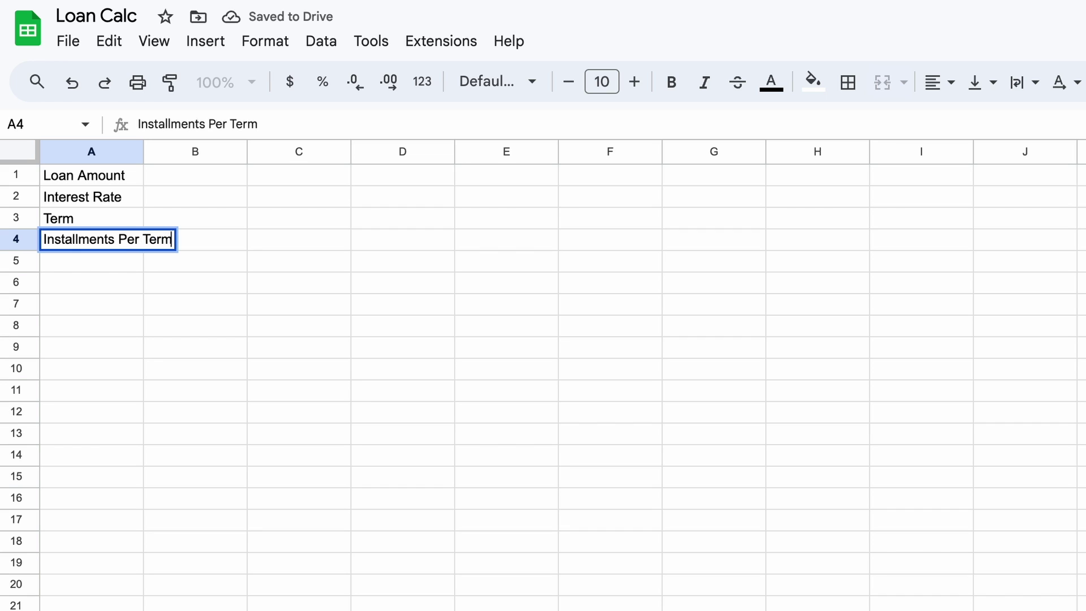
key("Tab")
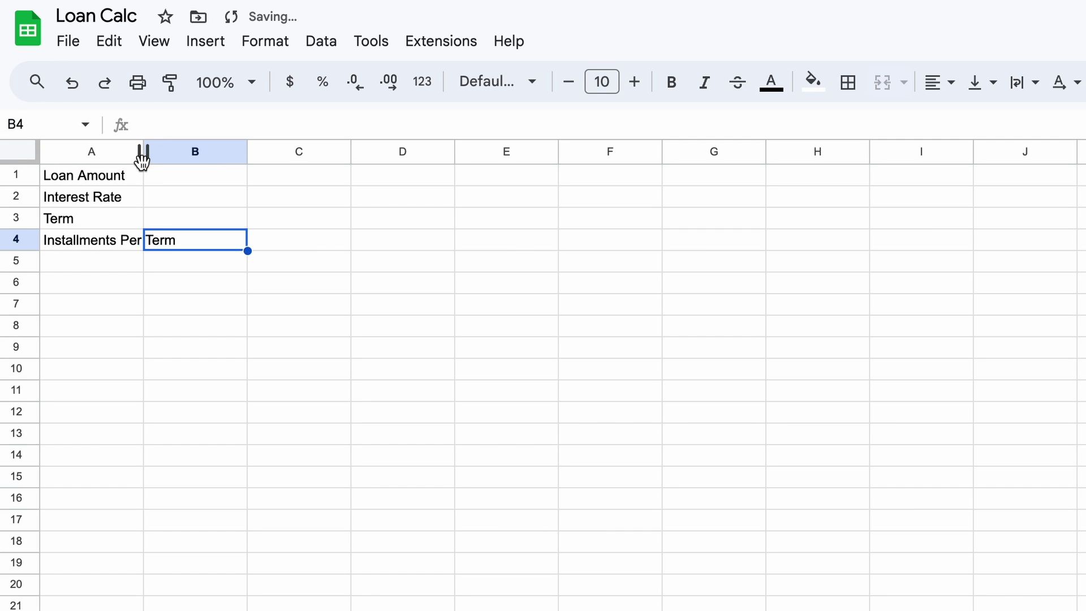
double_click(143, 153)
Enter $10,000, 10%, 2 and 12 in cells B1 through B4.
left_click(145, 168)
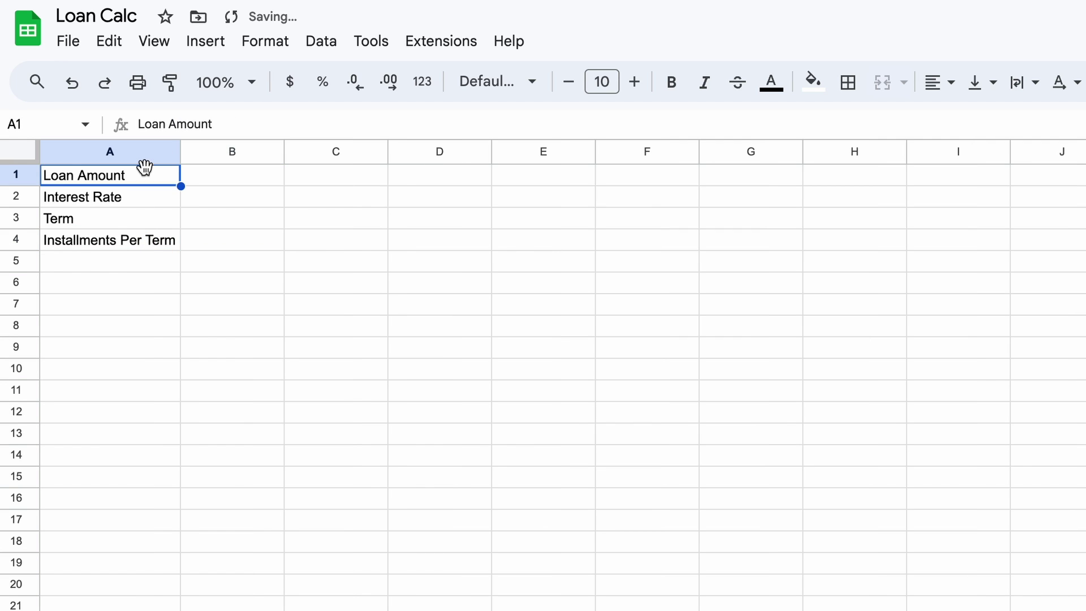
left_click(199, 175)
type("$10,000")
key("Return")
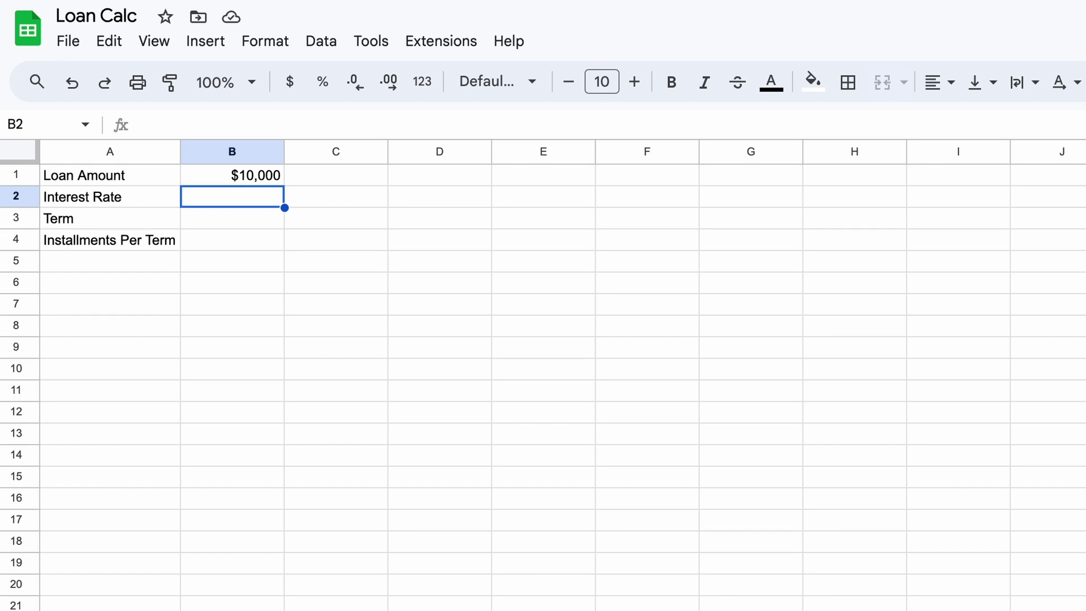
type("10%")
key("Return")
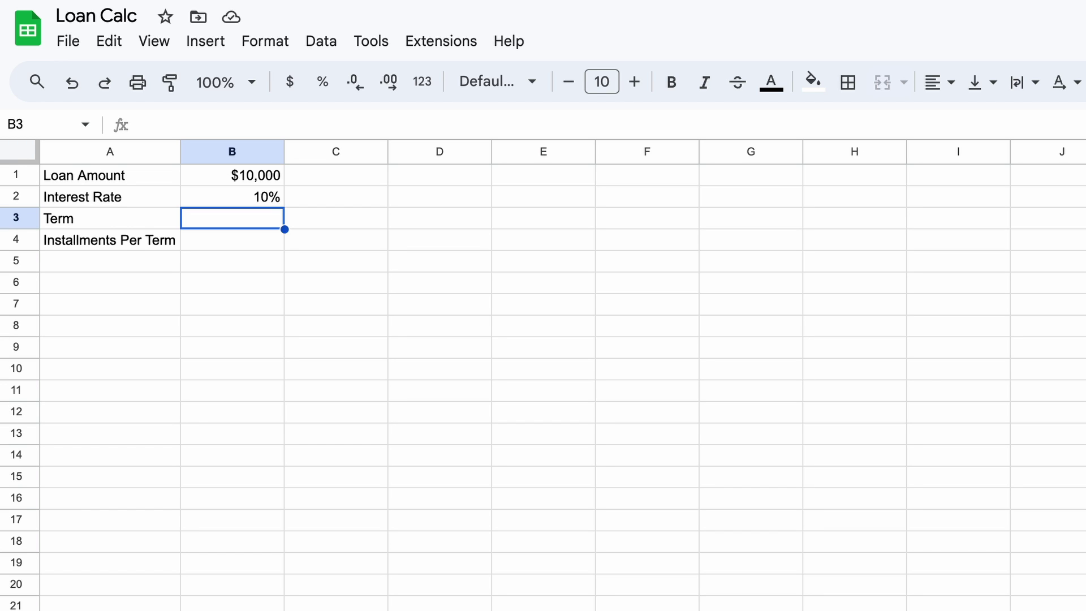
type("2")
key("Return")
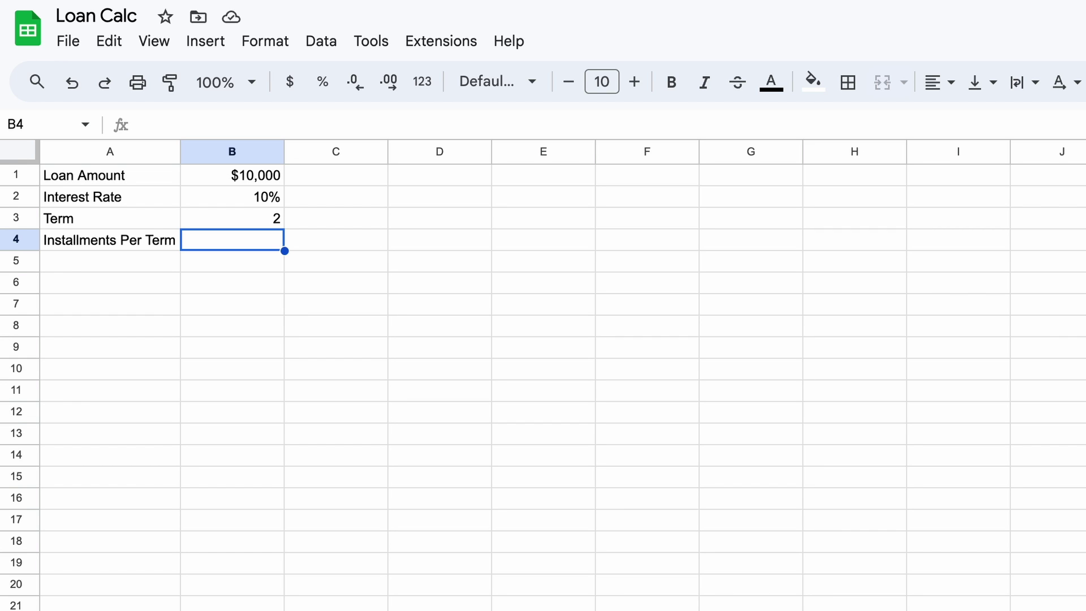
type("12")
key("Return")
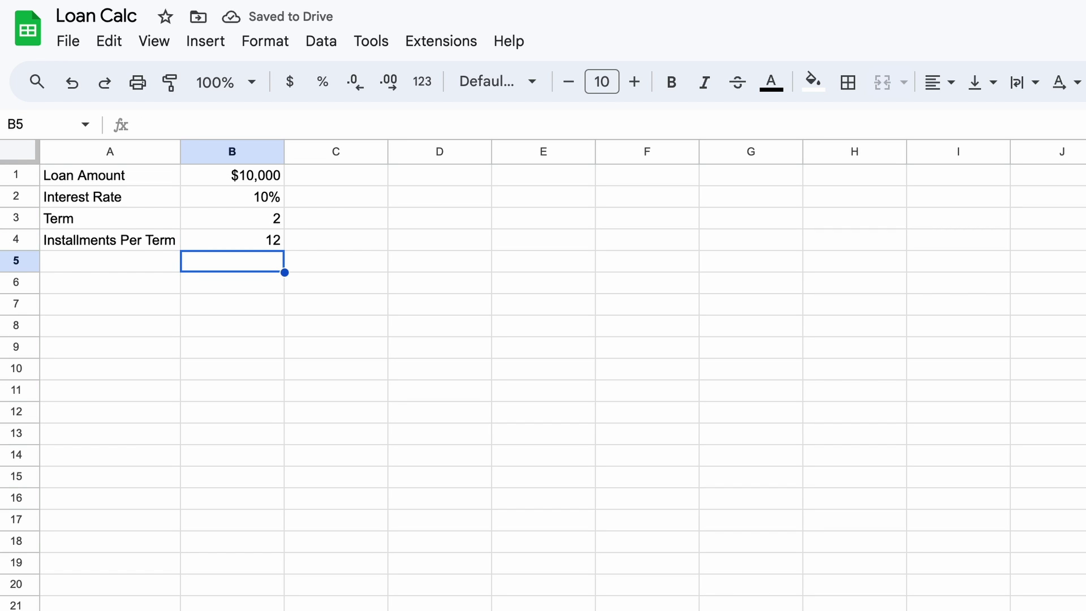
Type the headers Loan Balance, Installment, Principal, Interest, Extra Payment across B6:F6.
key("Return")
key("Return")
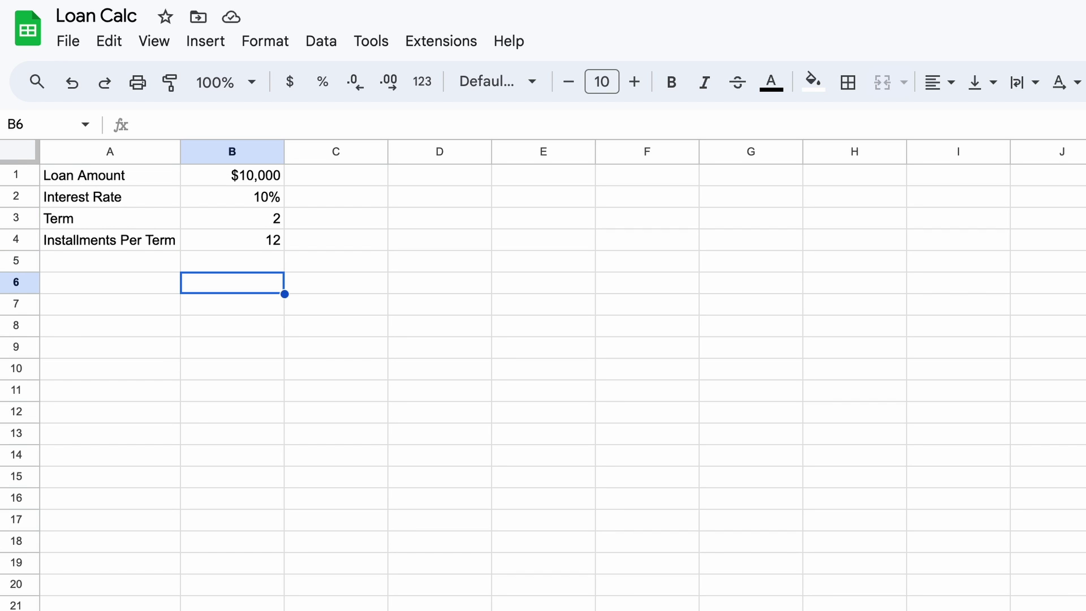
type("Loan Balance")
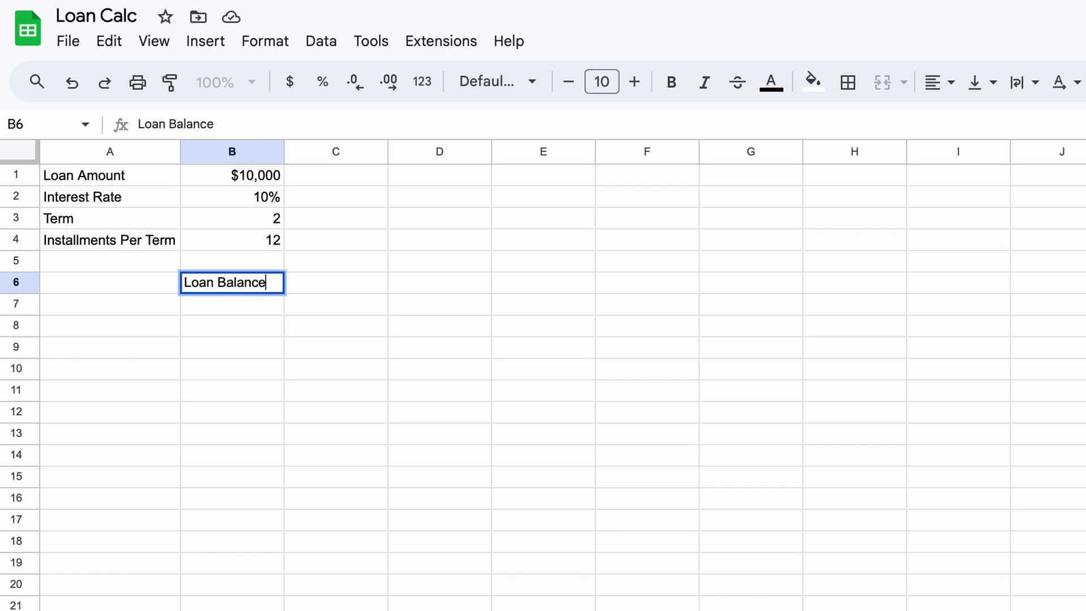
key("Tab")
type("Installment")
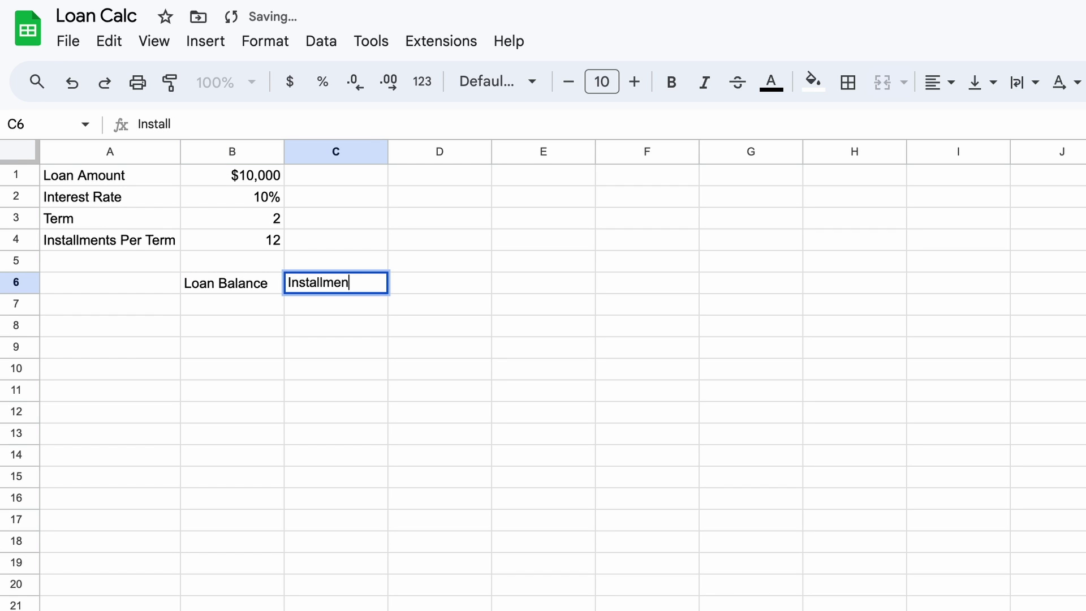
key("Tab")
type("Principal")
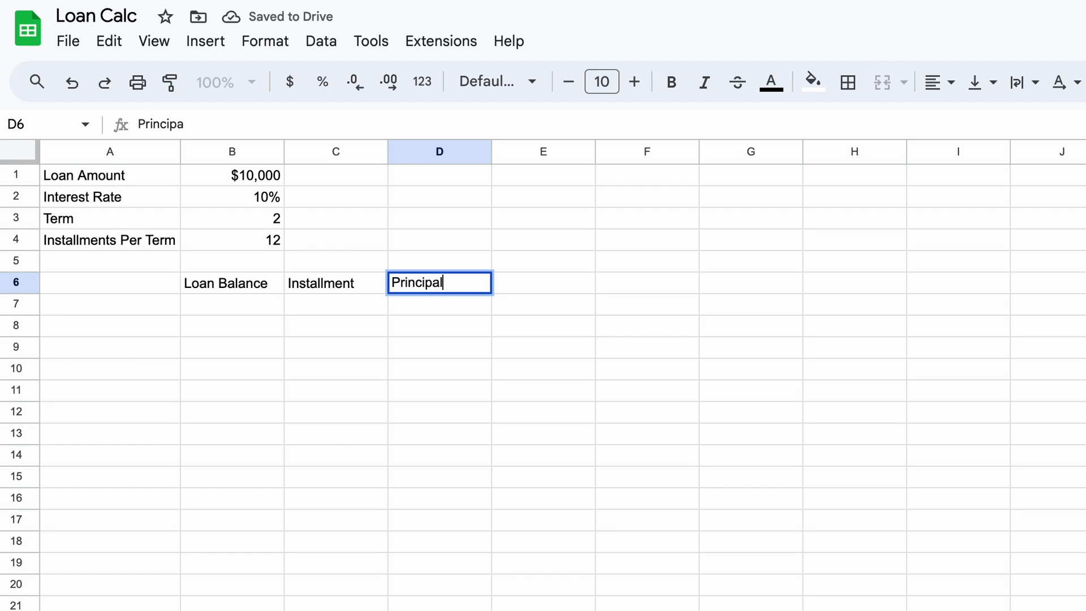
key("Tab")
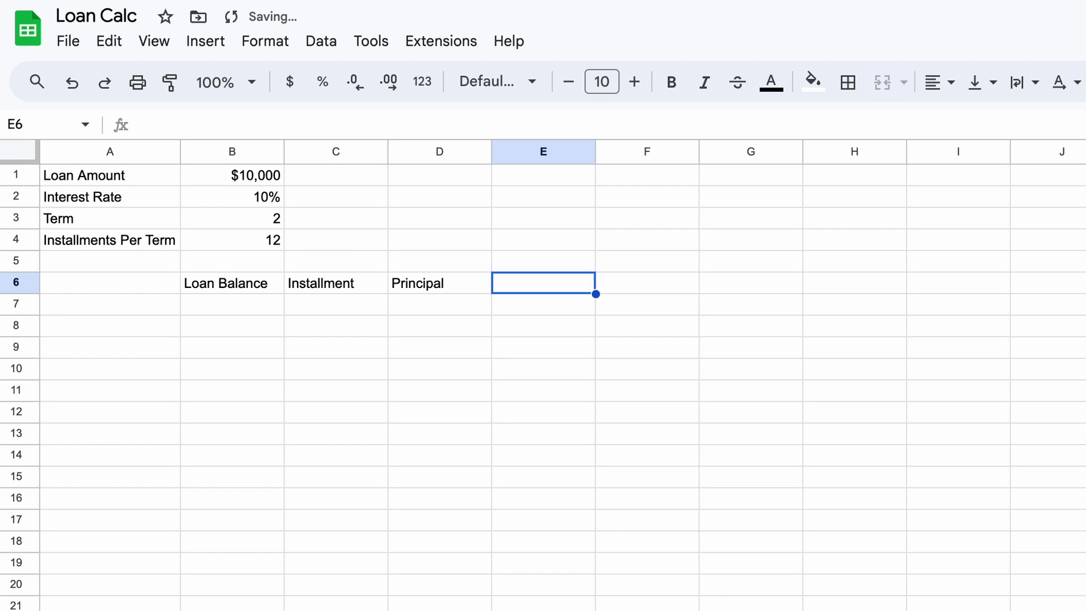
type("Interest")
key("Tab")
type("Extra Payment")
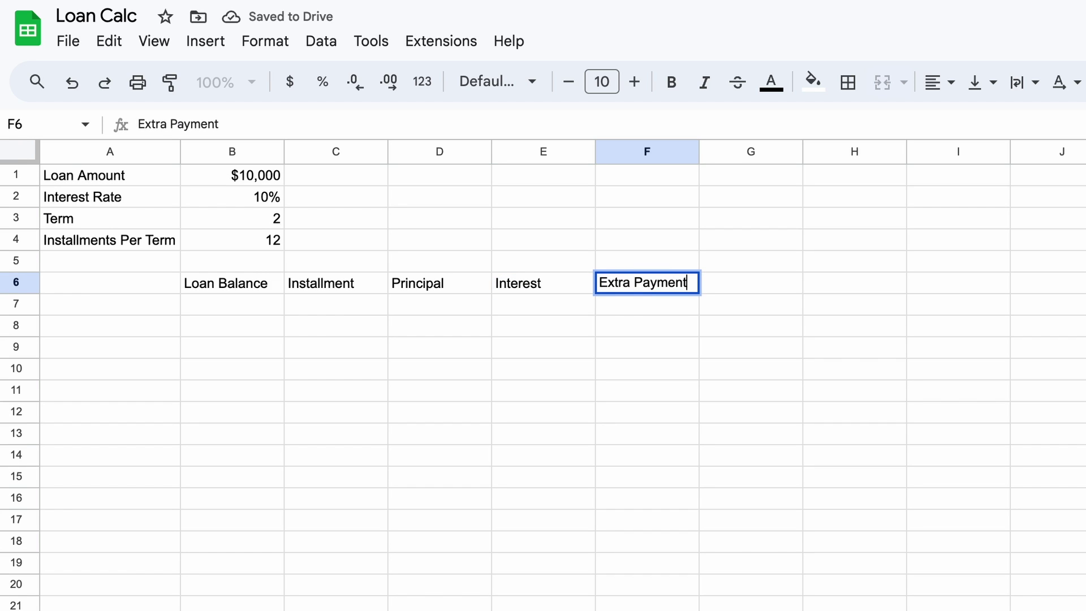
Start row 7 with payment 0 in A7 and =B1 as the opening balance in B7.
left_click(157, 308)
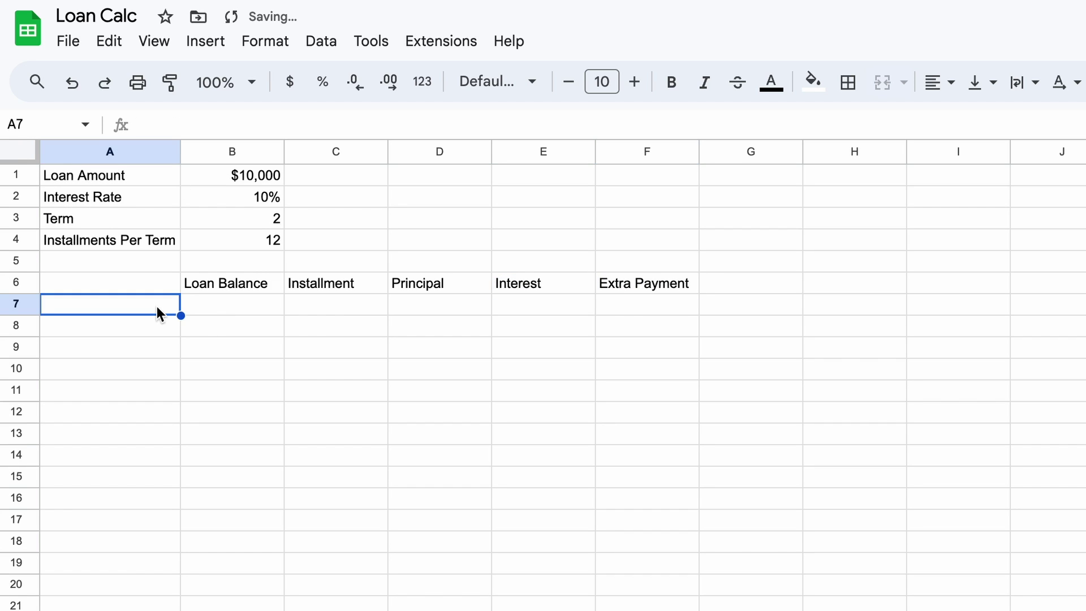
type("0")
key("Tab")
type("=")
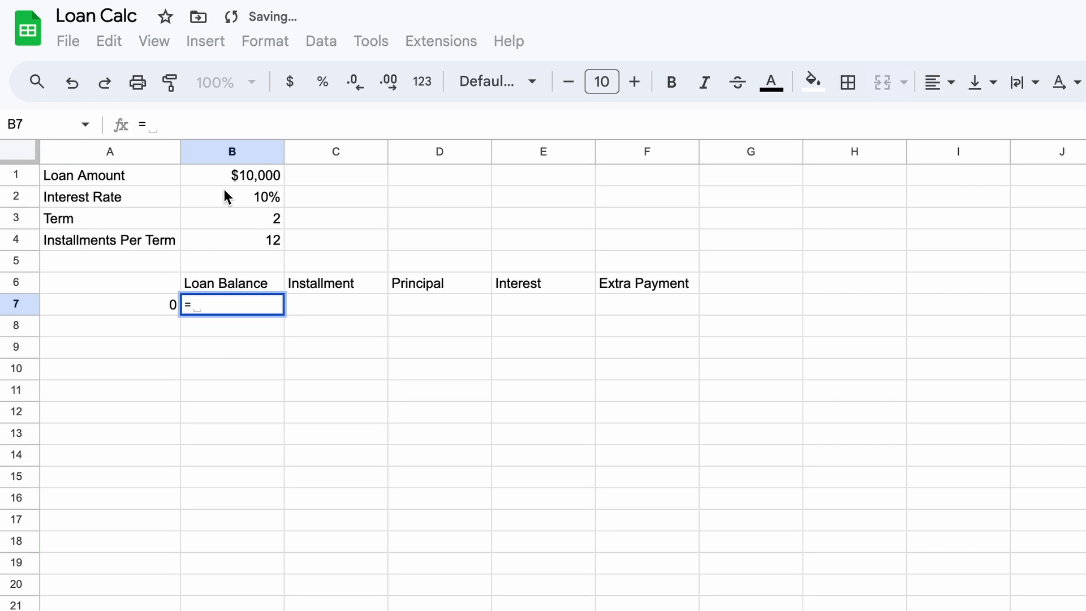
left_click(223, 175)
key("Return")
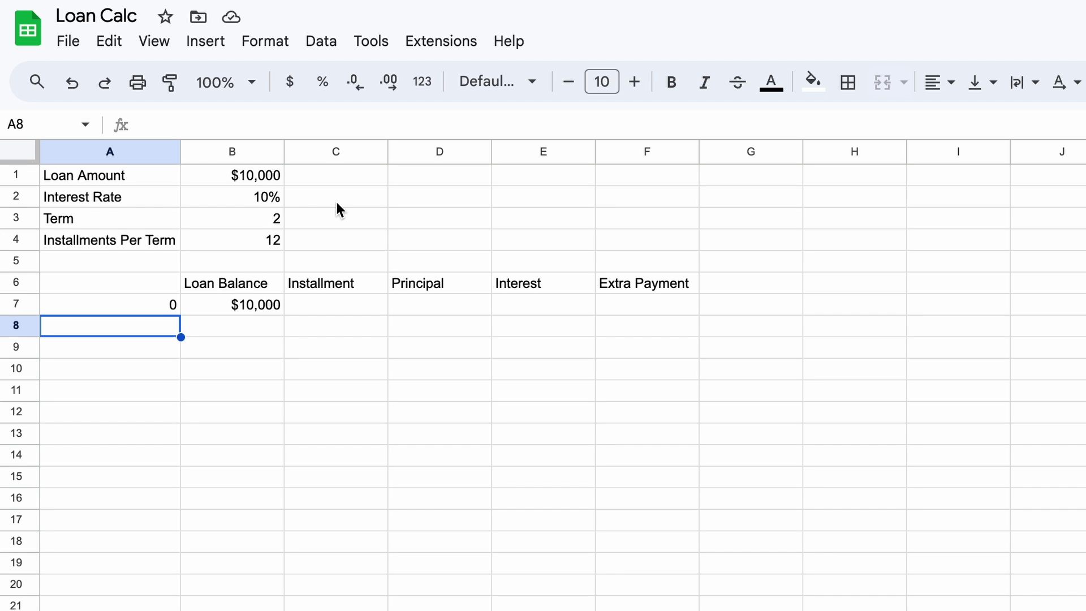
Enter =SEQUENCE(B3*B4) in A8 to number the payments from 1.
type("=")
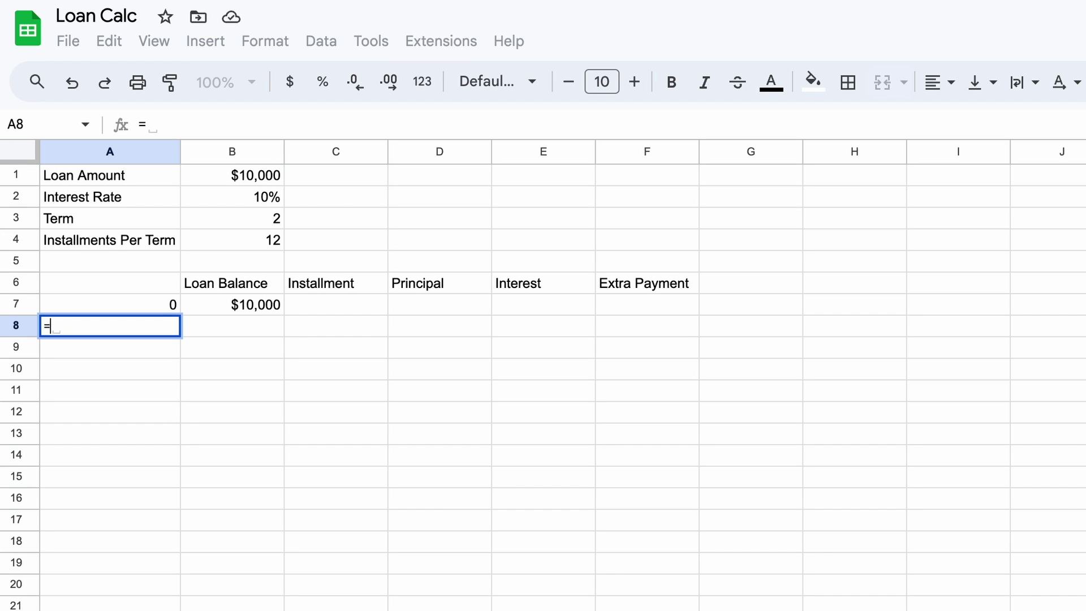
type("sequence(")
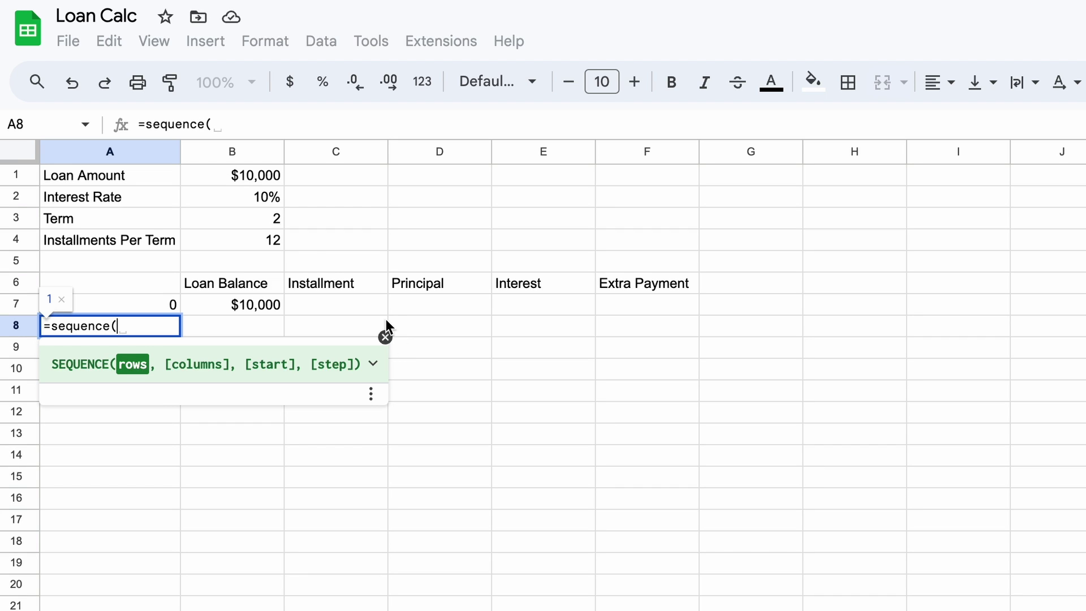
left_click(274, 220)
type("*")
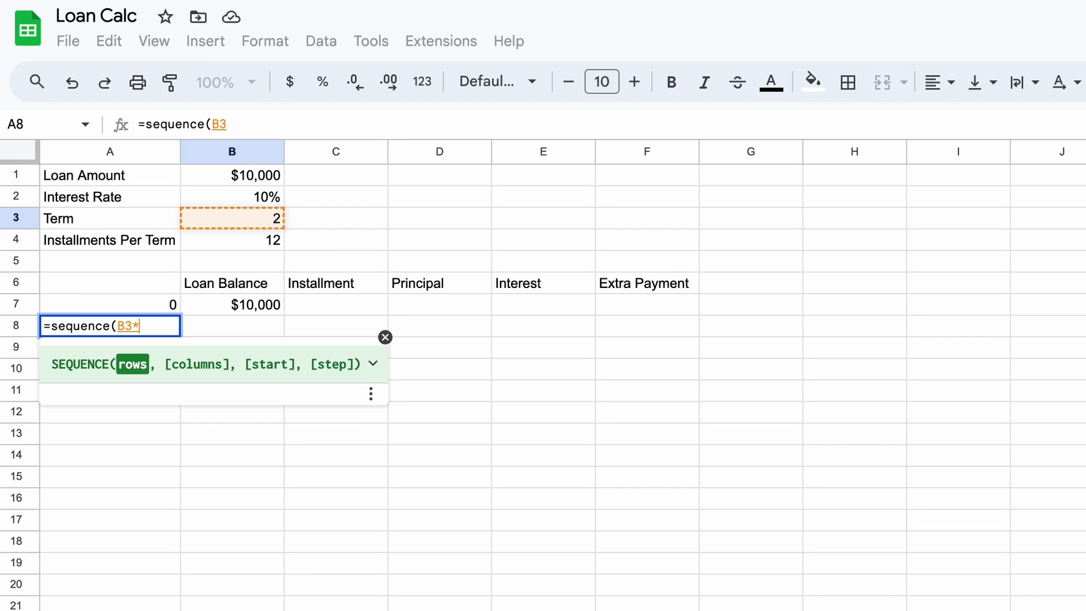
left_click(274, 240)
type(")")
key("Return")
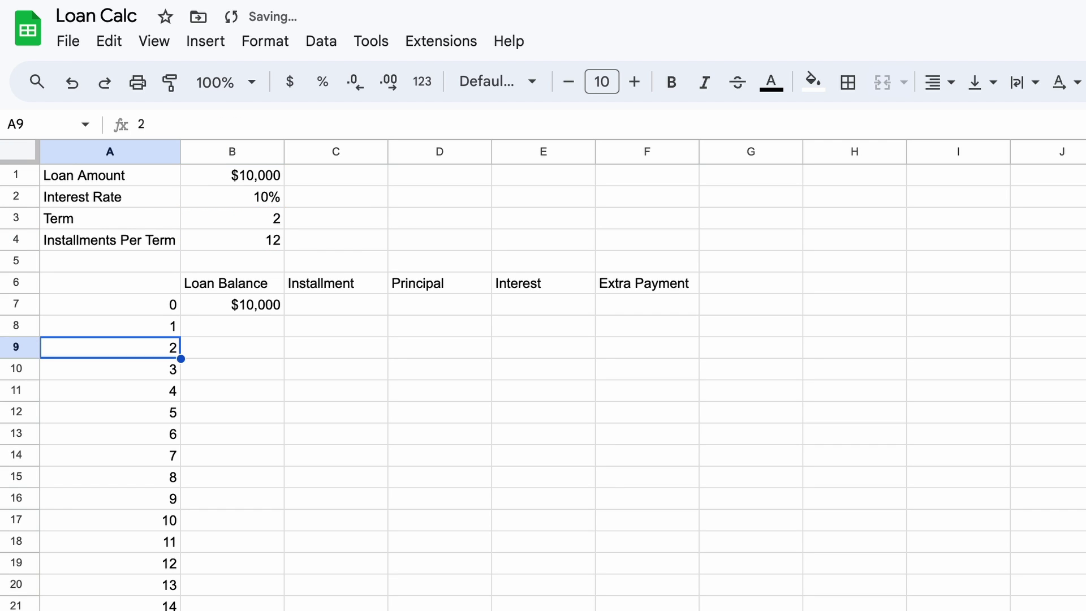
scroll(304, 523, "down", 2)
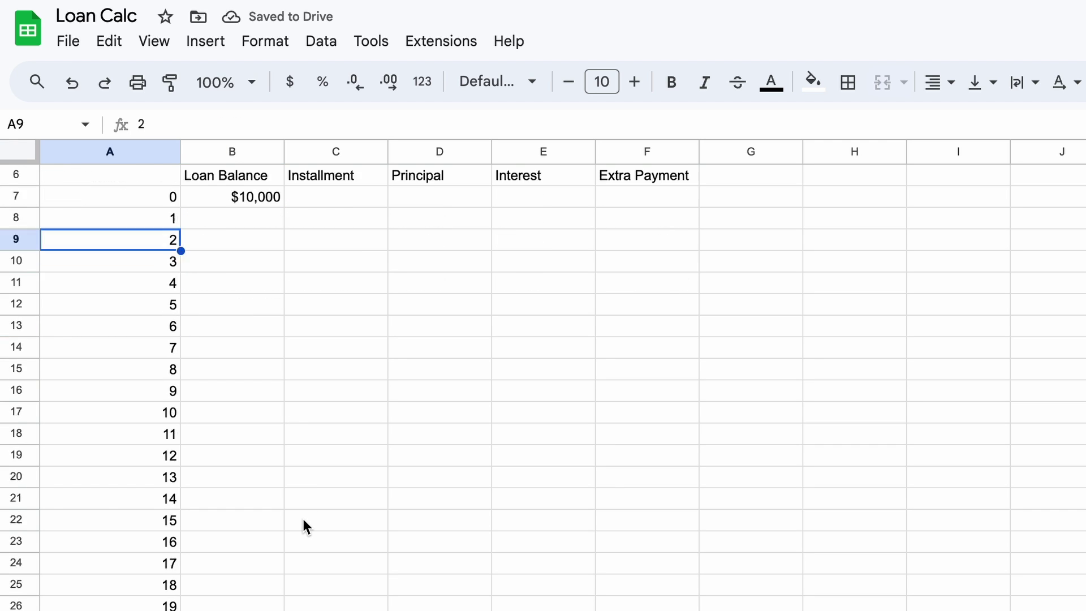
scroll(304, 519, "up", 2)
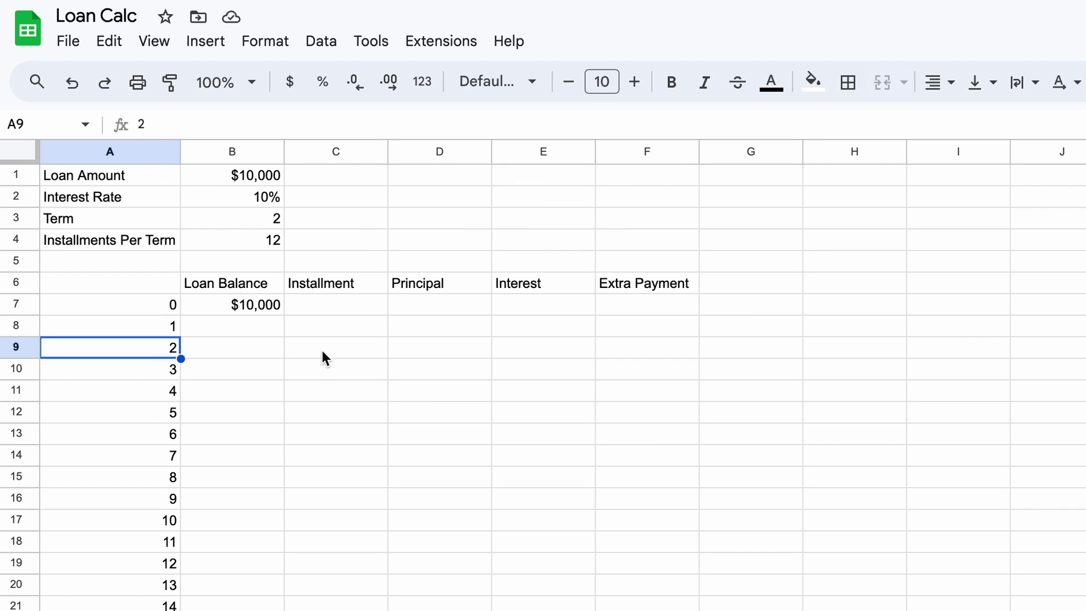
Start a PMT formula in C8 with rate B2/B4 and periods B3*B4.
left_click(322, 329)
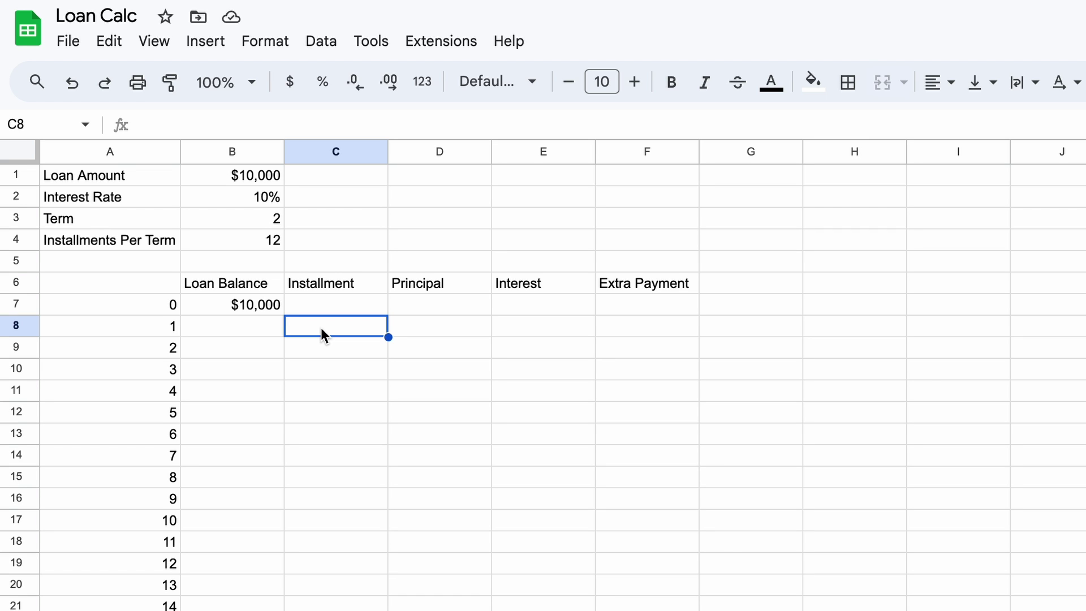
type("=pmt")
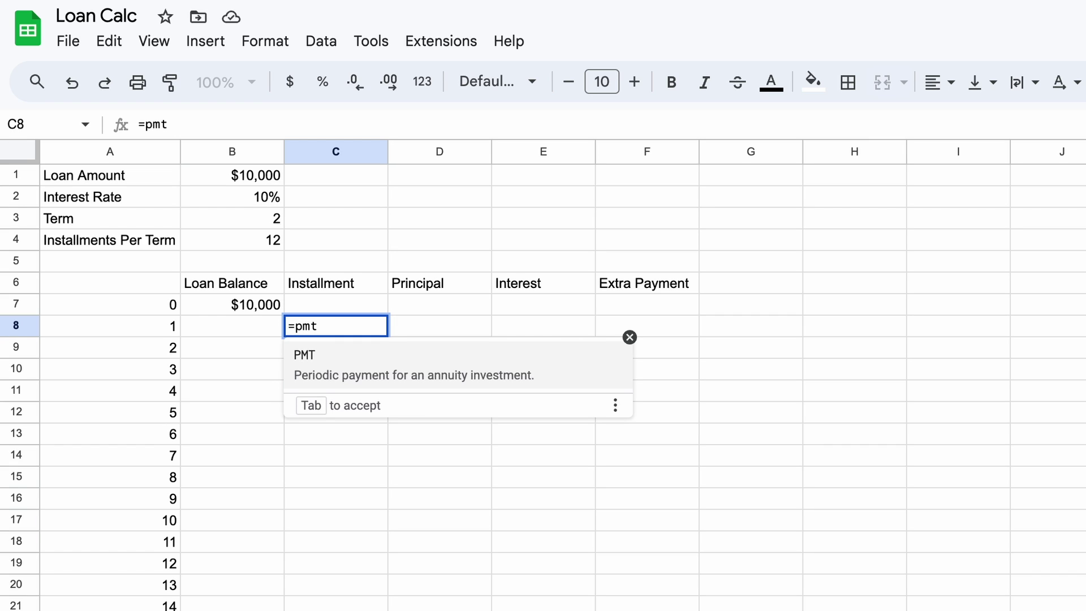
type("(")
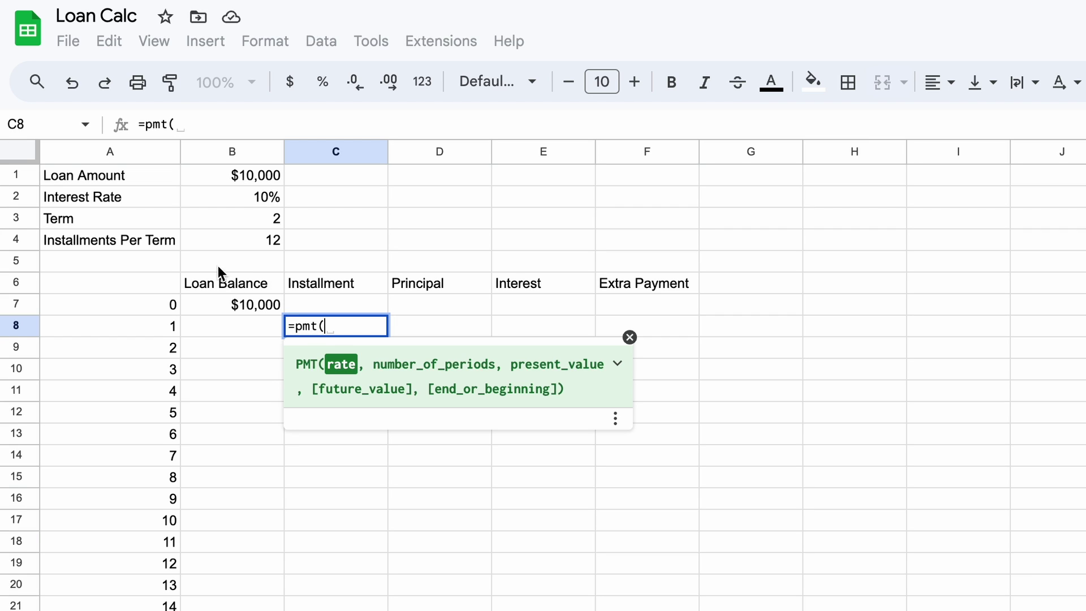
left_click(241, 200)
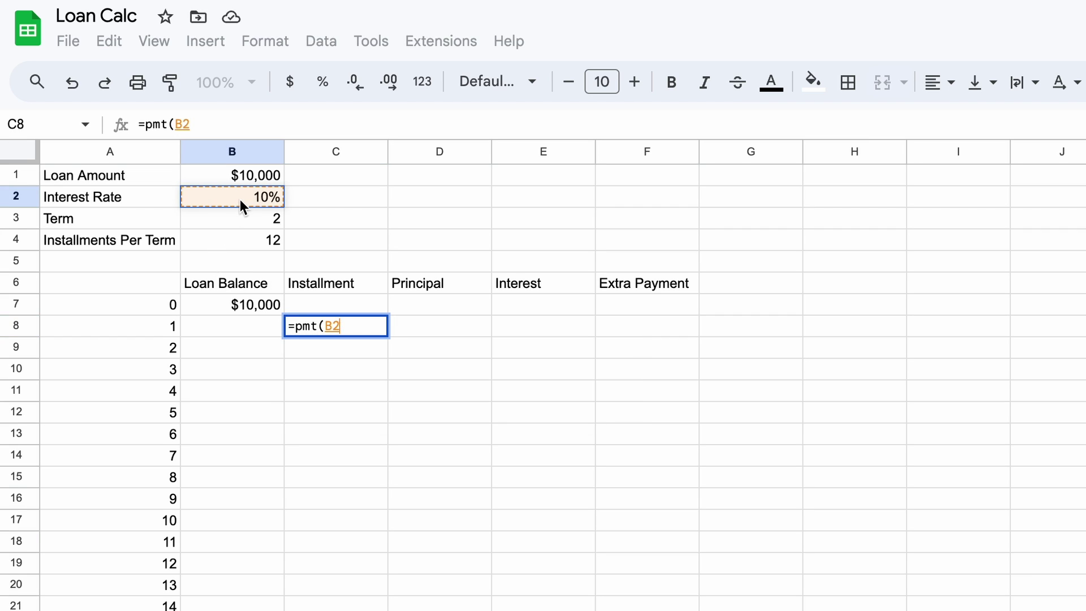
type("/")
left_click(261, 237)
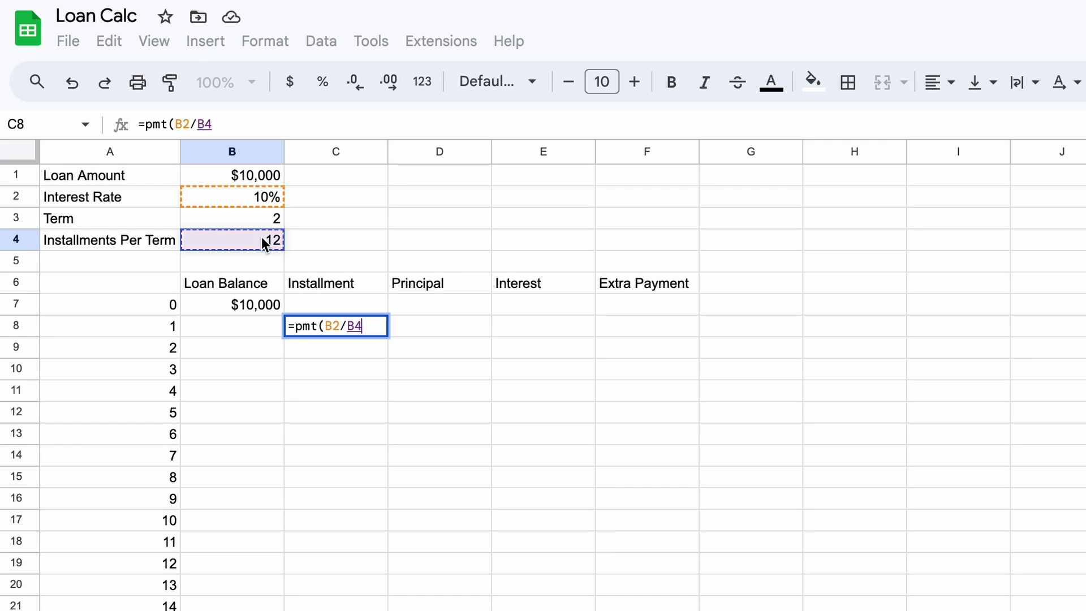
type(",")
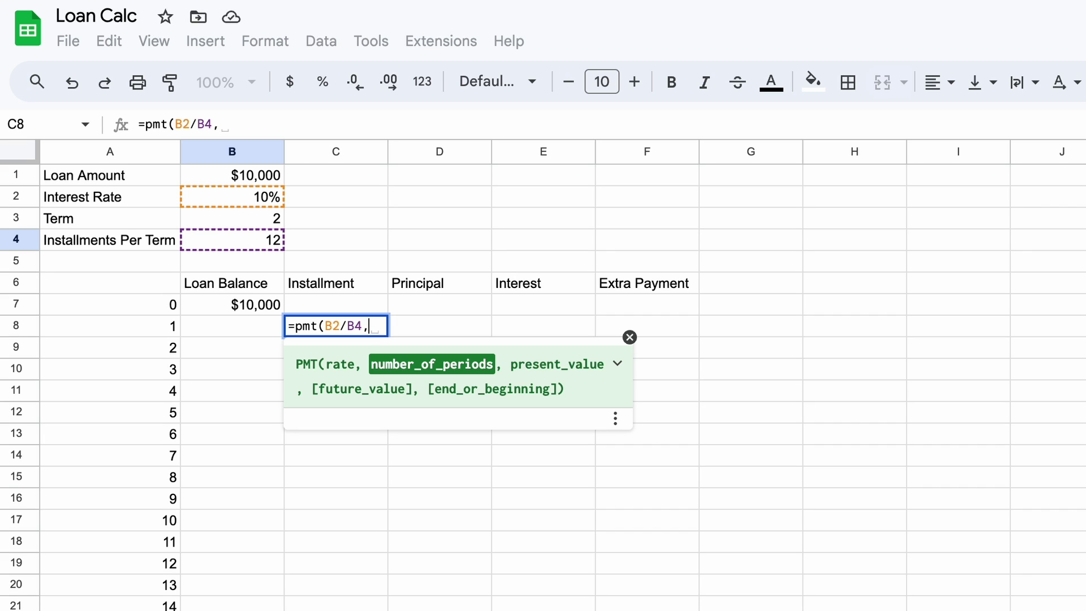
left_click(240, 219)
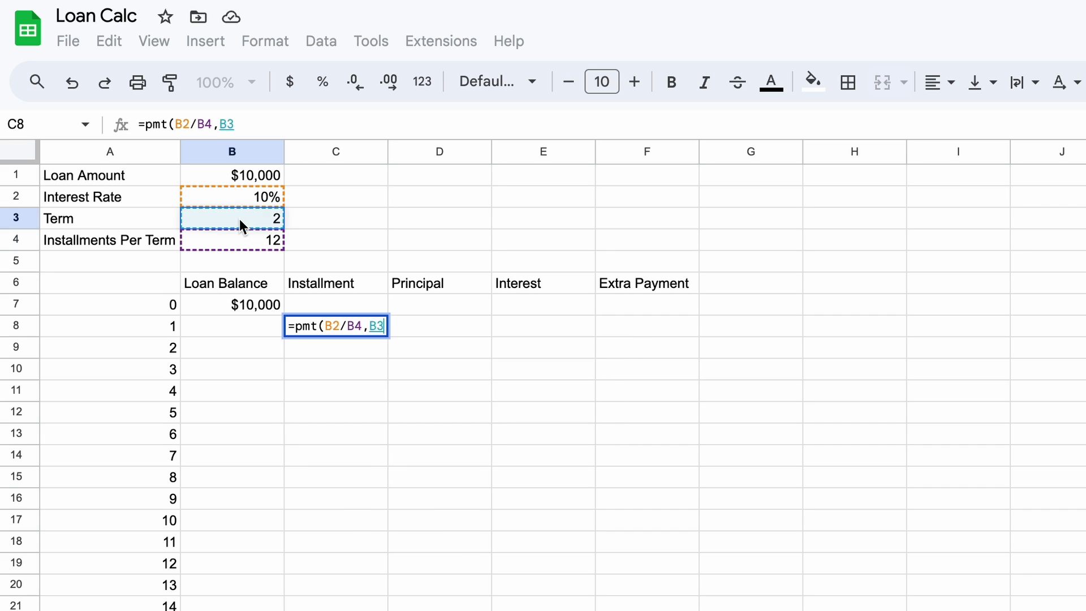
type("*")
left_click(243, 239)
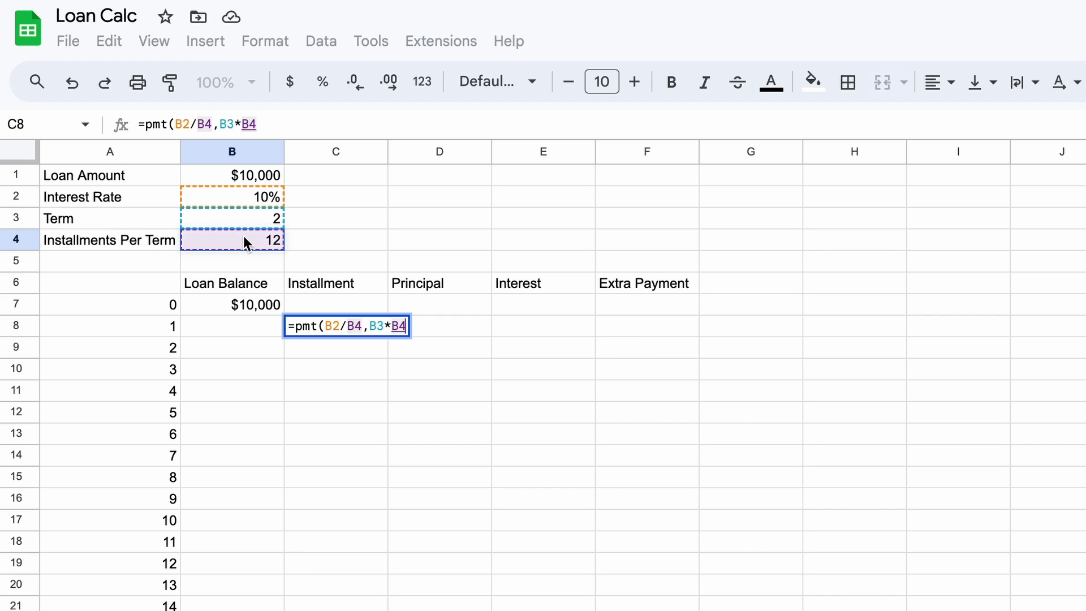
Finish the PMT formula with present value -B1, then 0, 0, giving $461.45.
type(",")
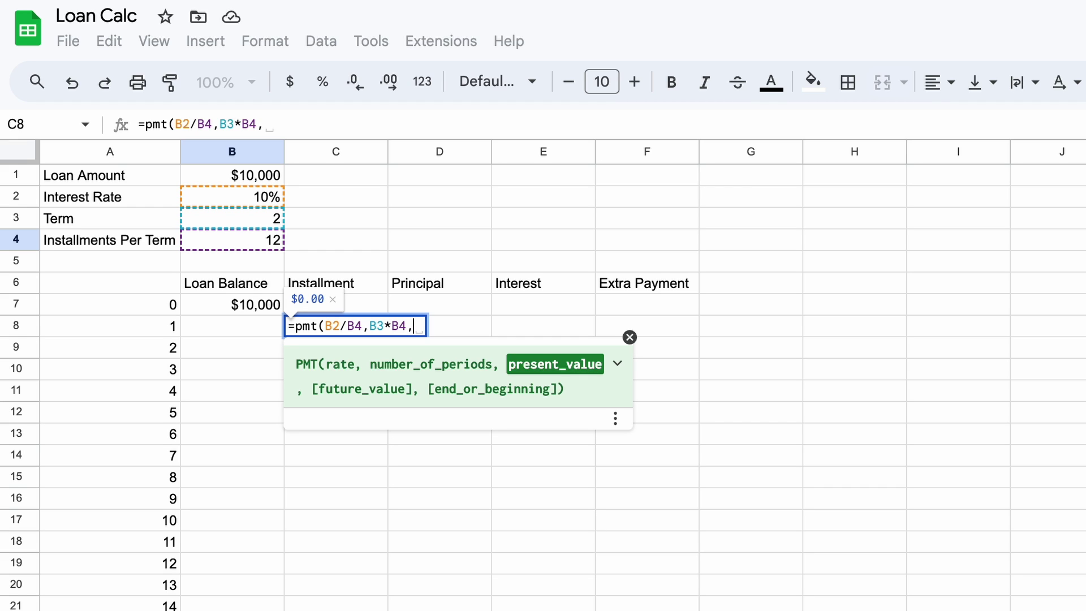
type("-")
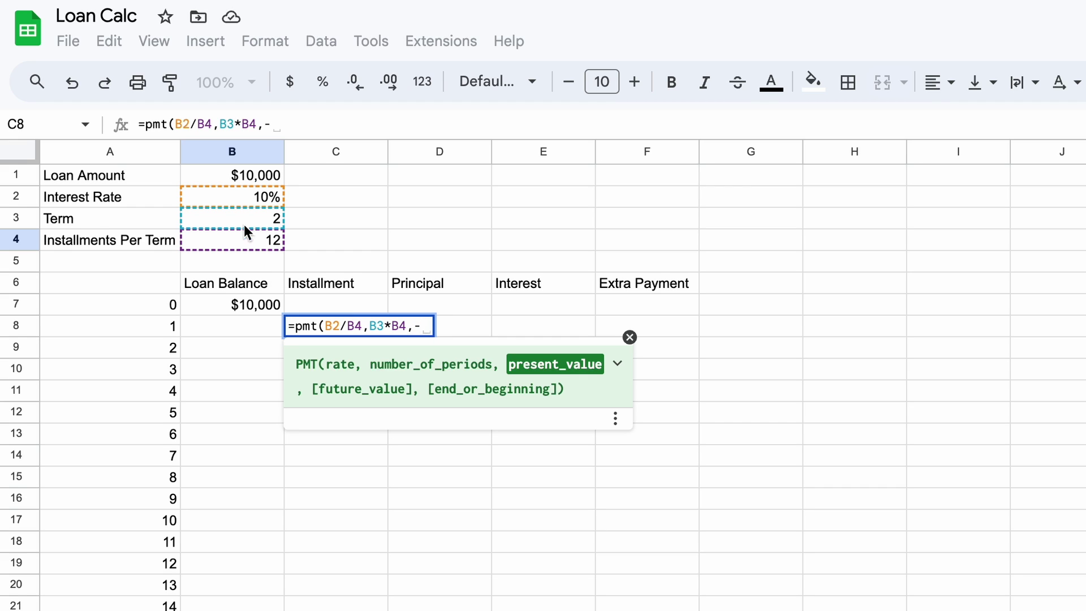
left_click(249, 180)
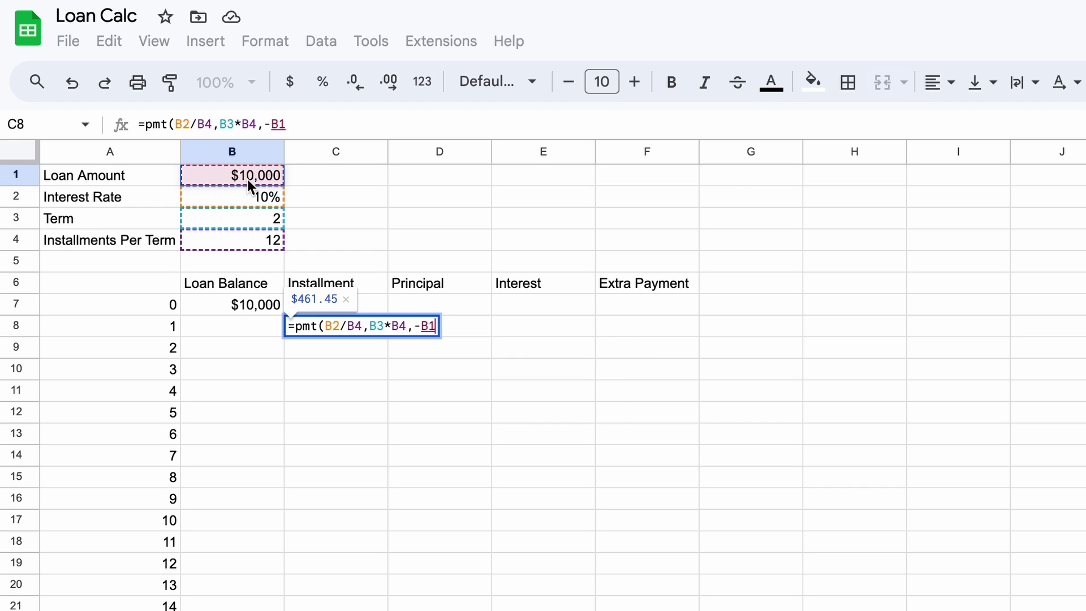
type(",")
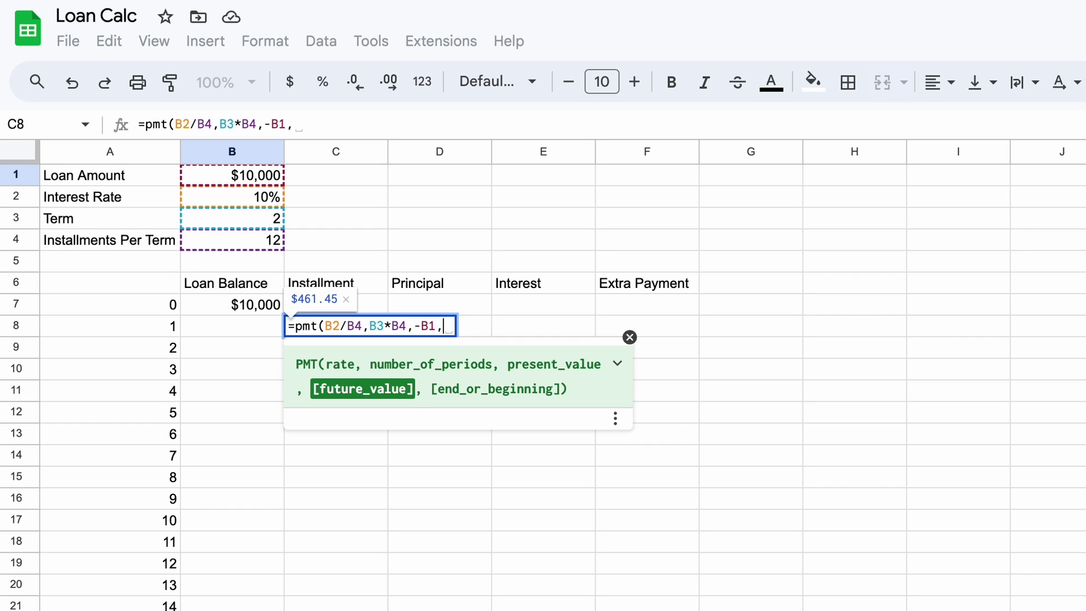
type("0,")
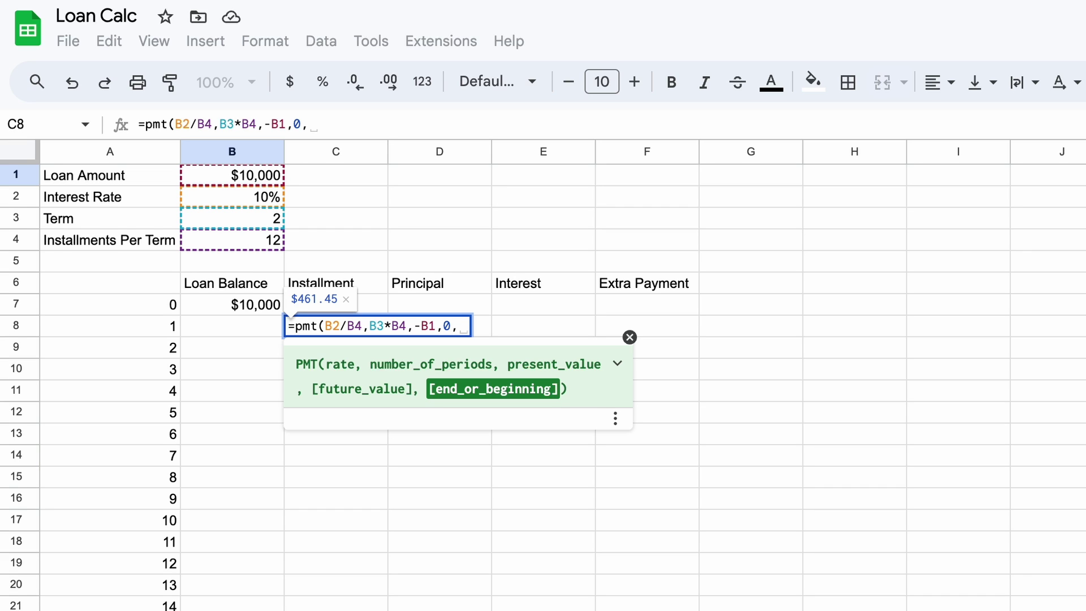
type("0)")
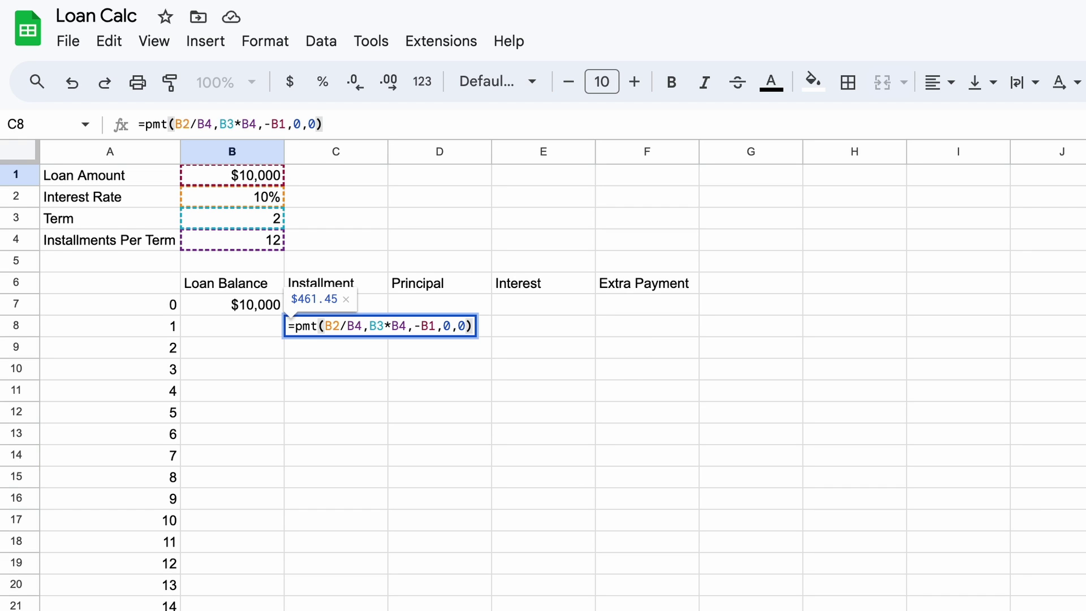
key("Return")
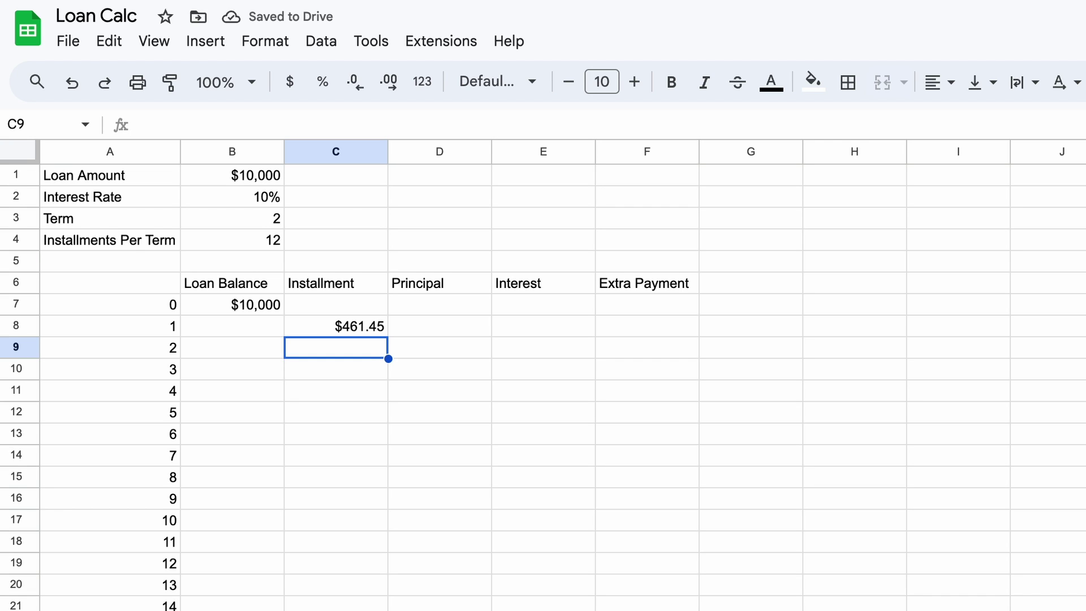
left_click(335, 326)
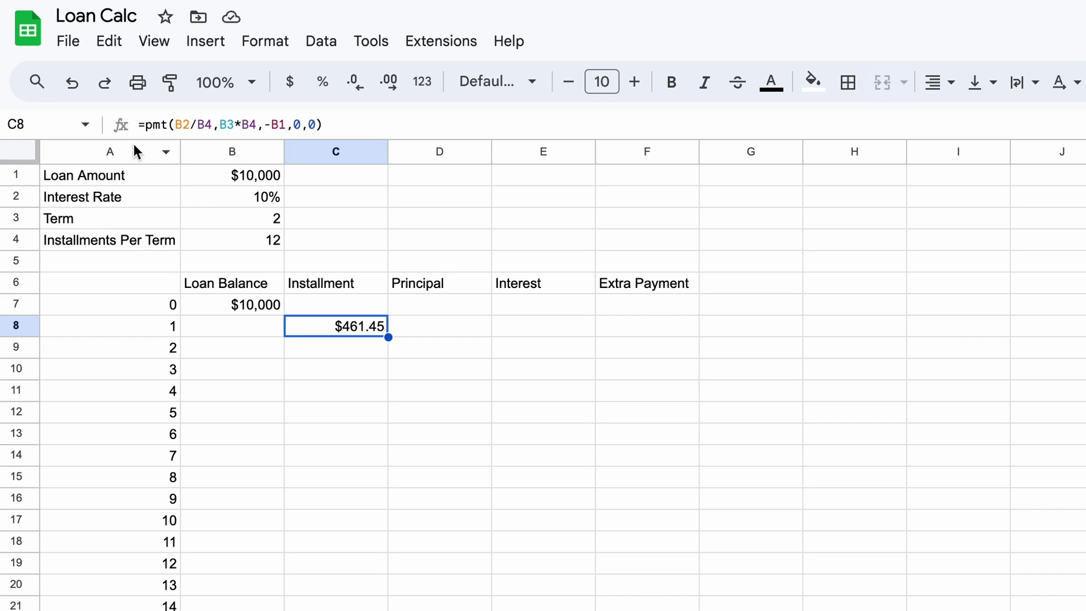
Make the B2, B4, B3, B4 and B1 references in C8 absolute.
left_click(183, 123)
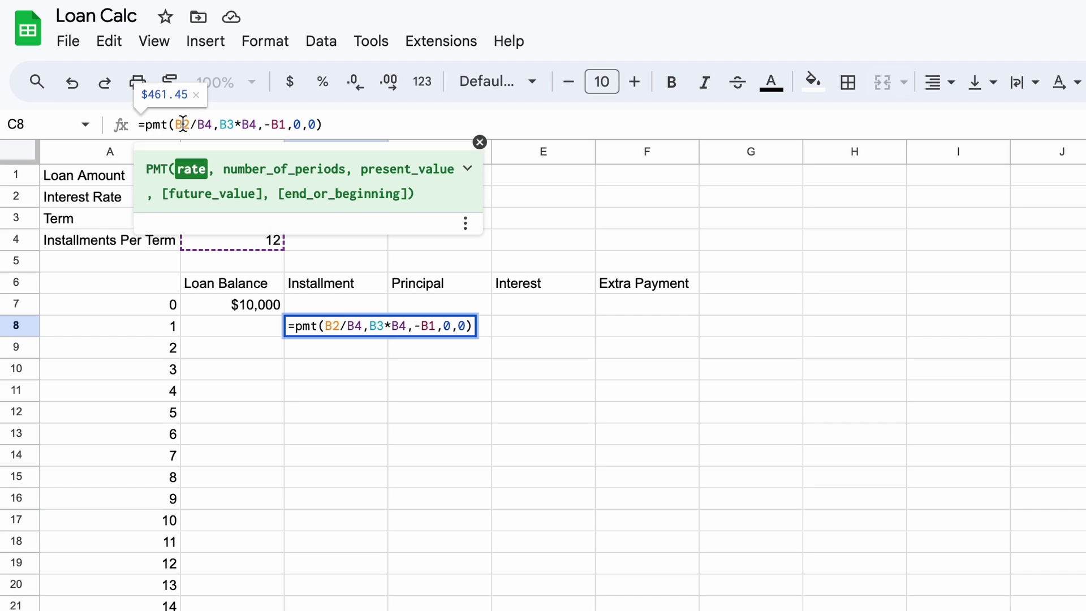
key("F4")
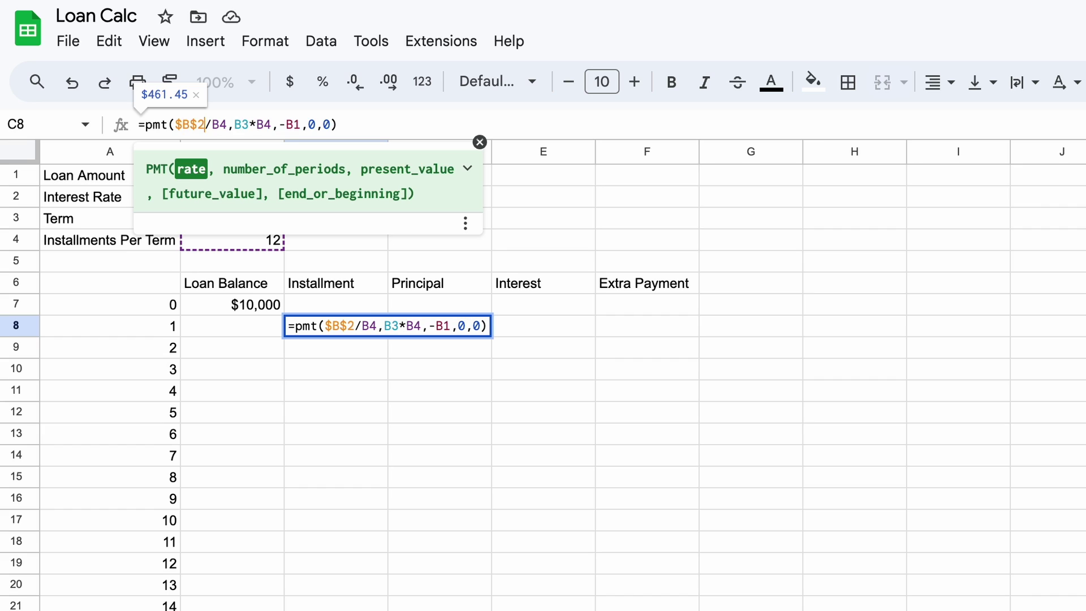
left_click(221, 126)
key("F4")
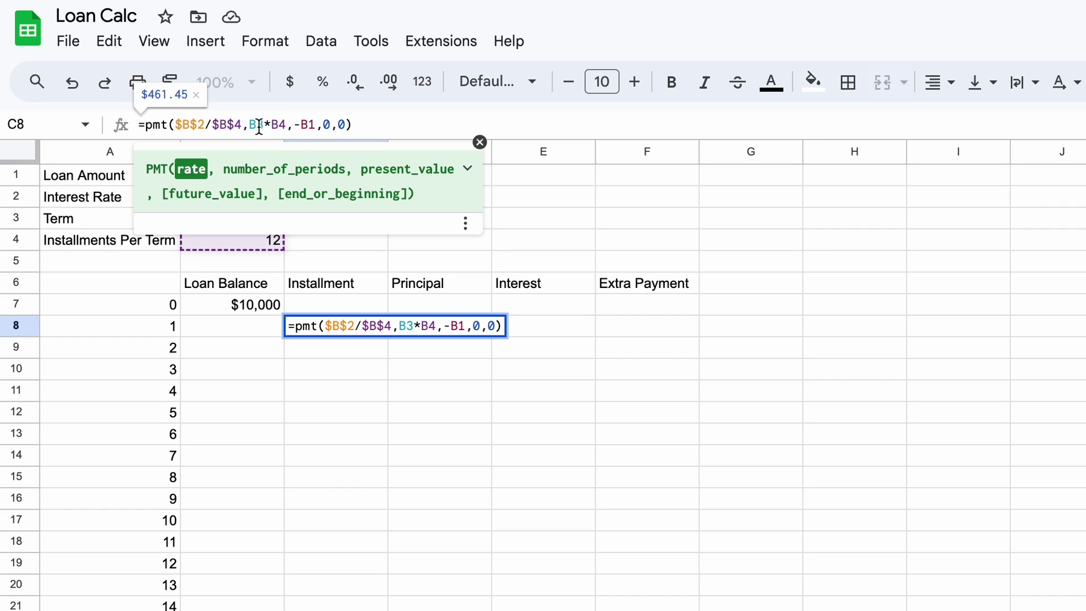
left_click(259, 126)
key("F4")
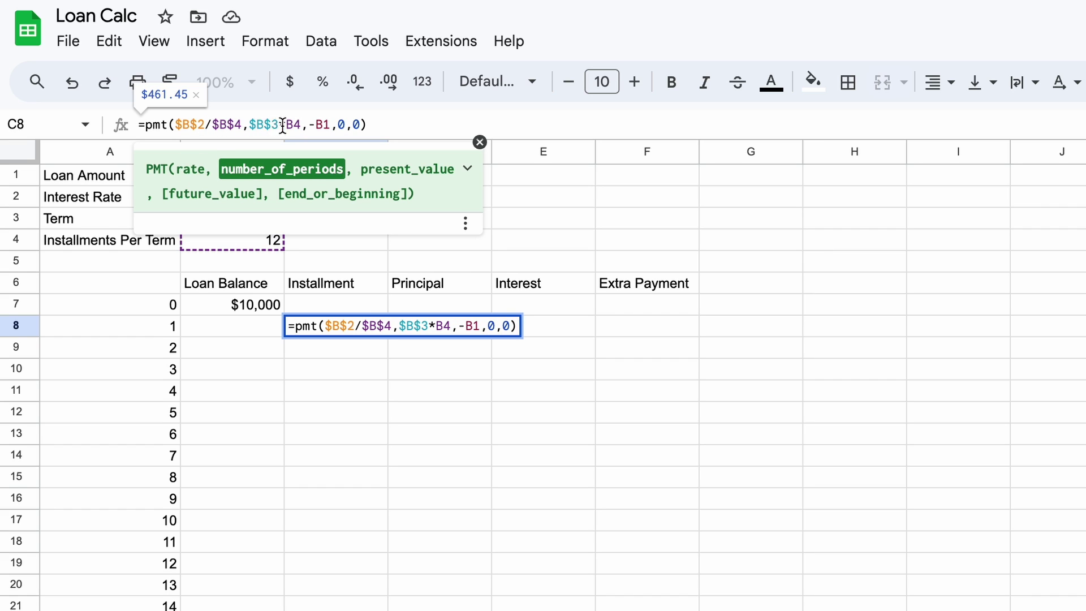
left_click(292, 125)
key("F4")
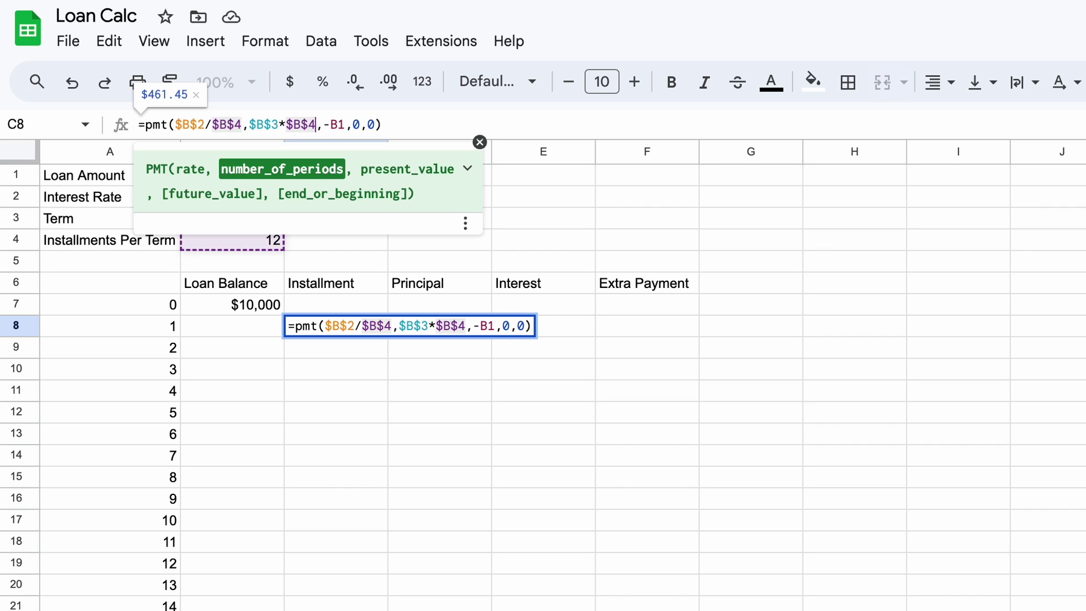
left_click(337, 125)
key("F4")
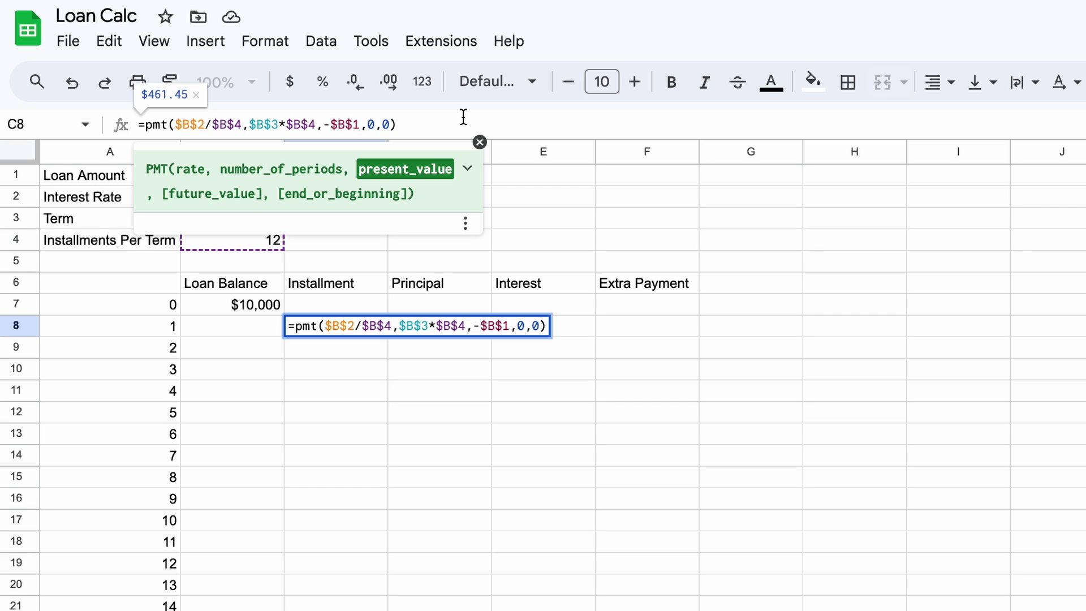
Append +F8 to the C8 formula to include the row's extra payment.
left_click(463, 116)
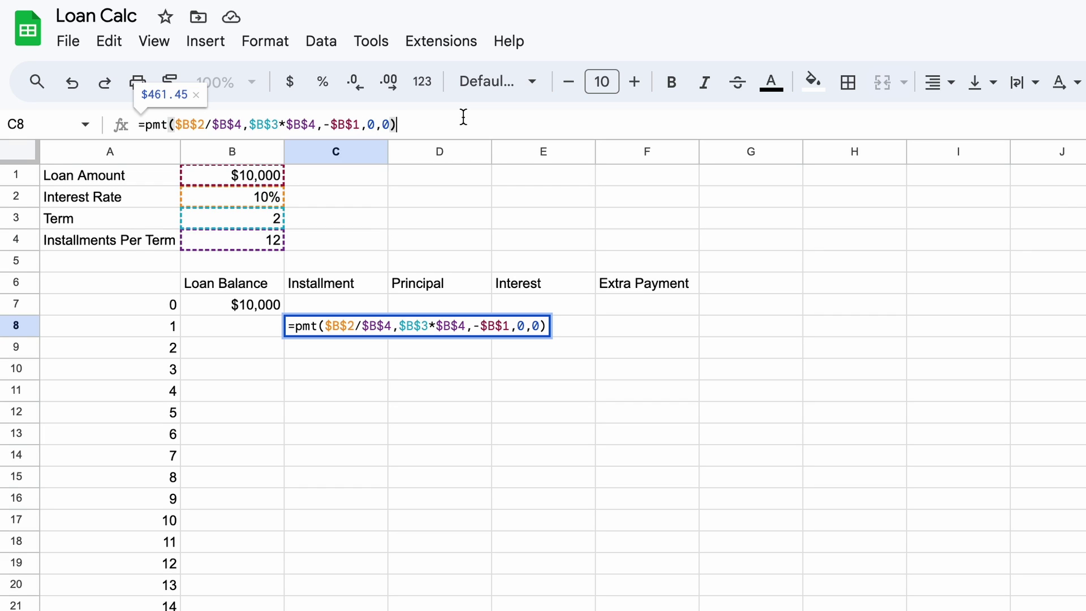
type("+")
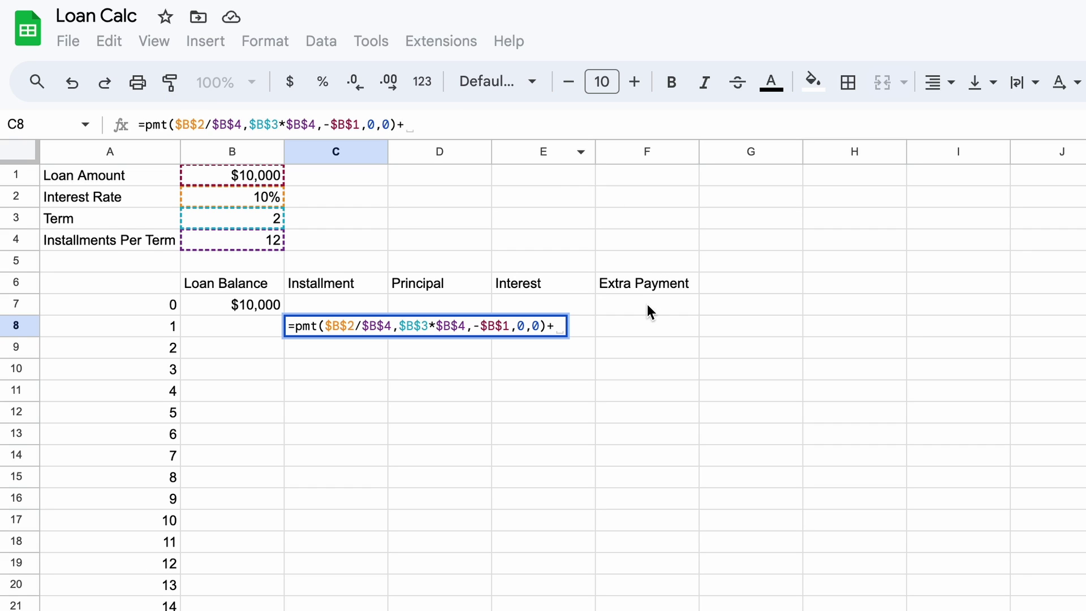
left_click(648, 321)
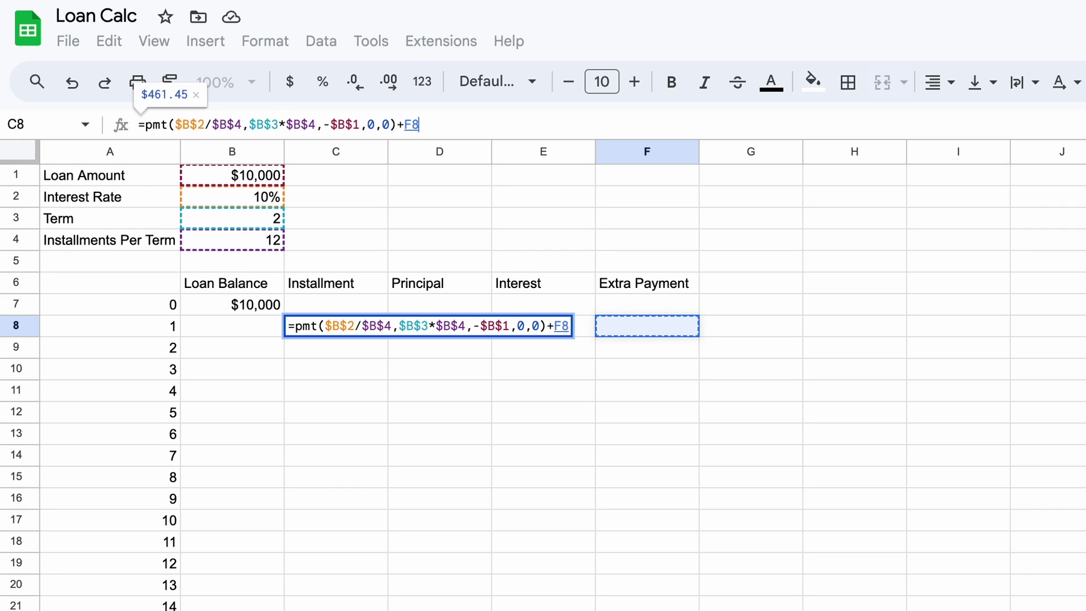
key("Return")
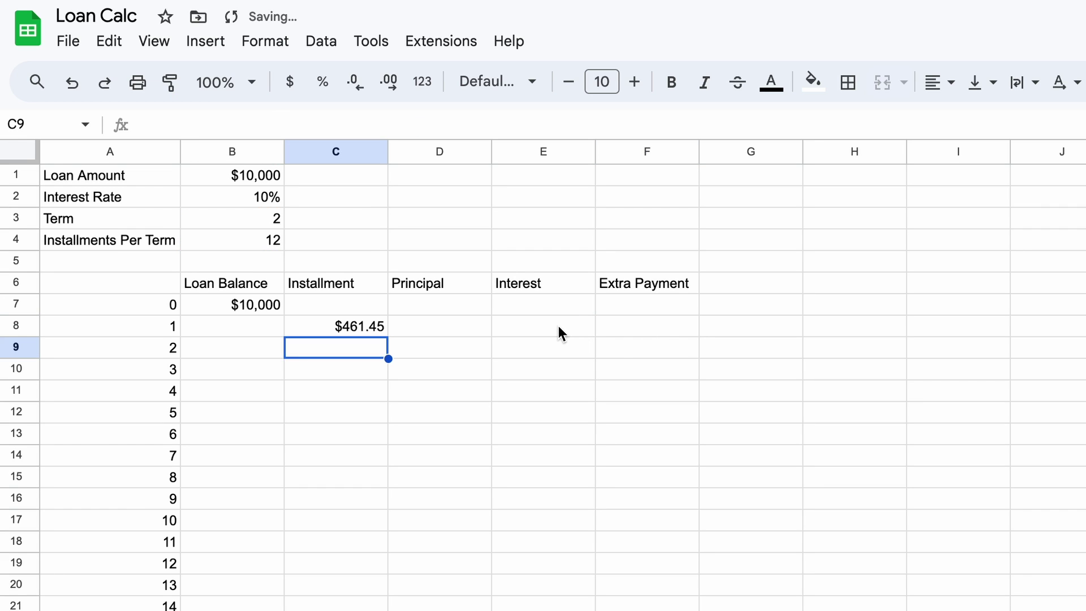
Enter =B7*(B2/B4) in E8 and format it as currency, showing $83.33.
left_click(558, 326)
type("=")
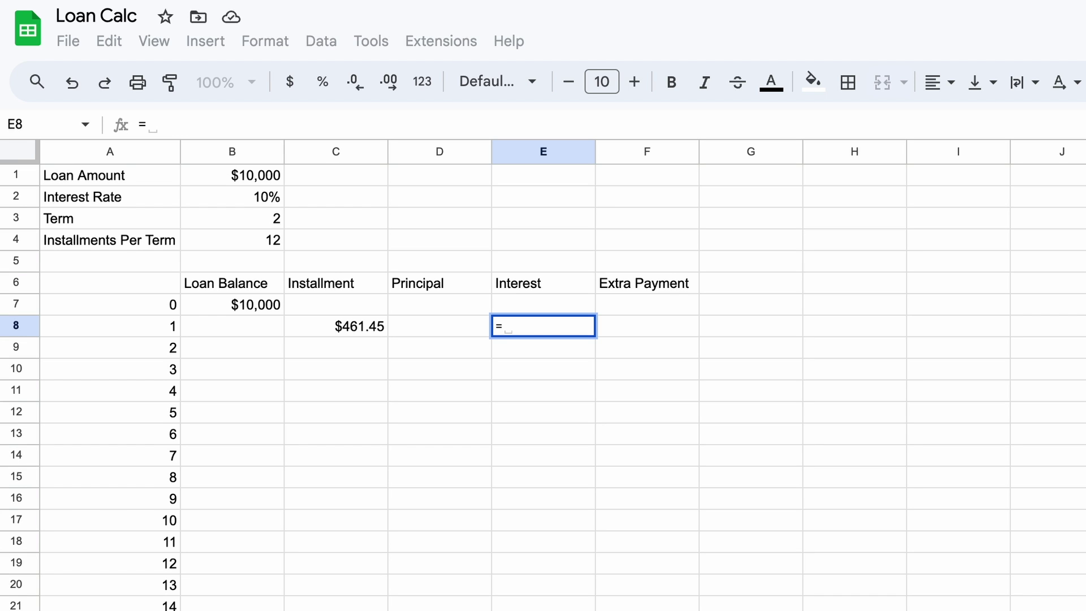
left_click(263, 305)
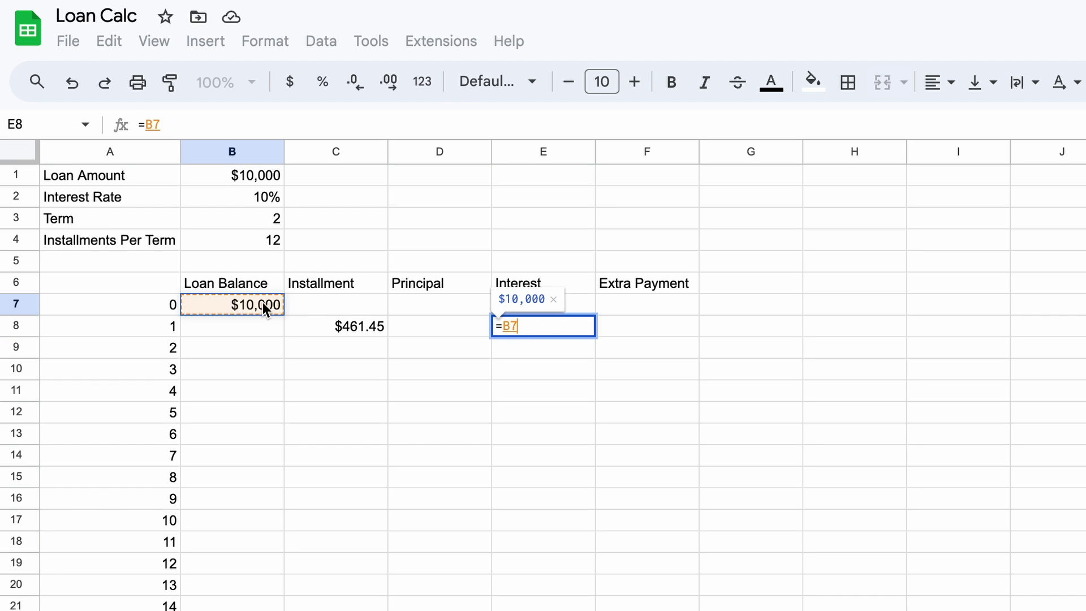
type("*")
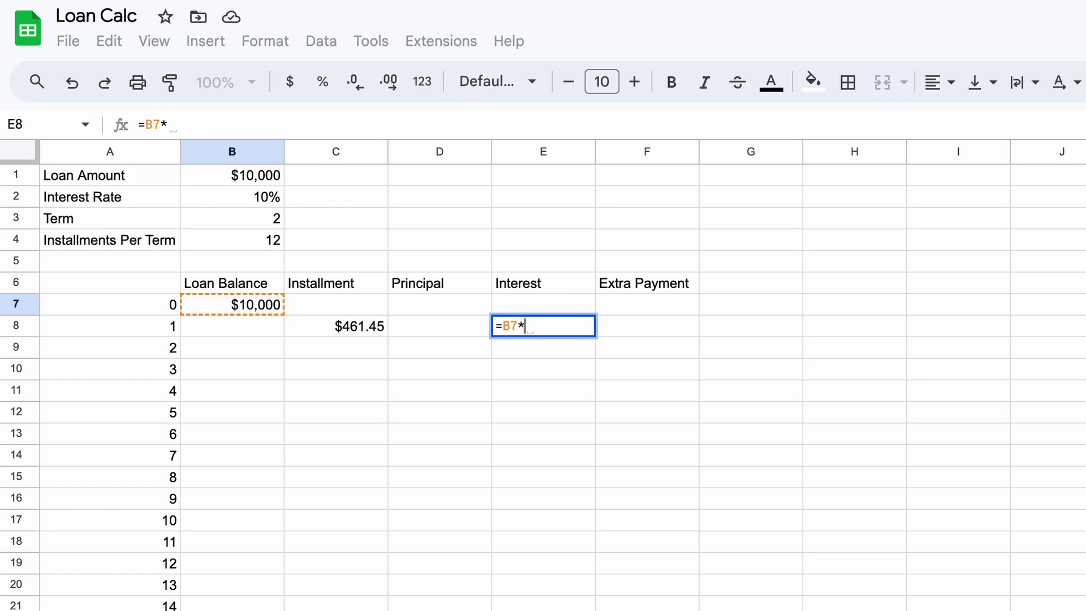
type("(")
left_click(253, 202)
type("/")
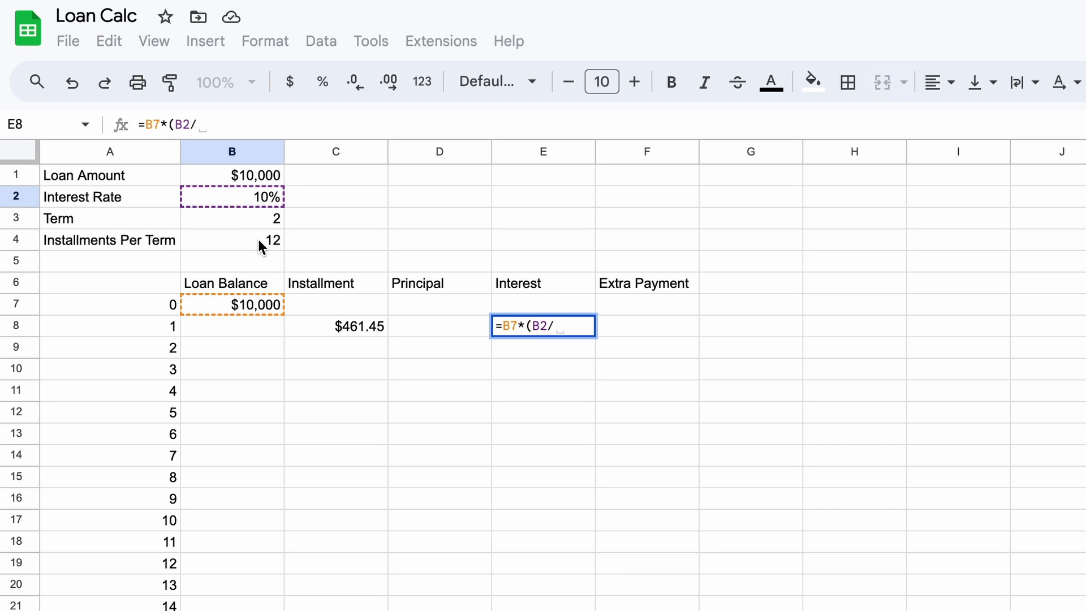
left_click(260, 243)
type(")")
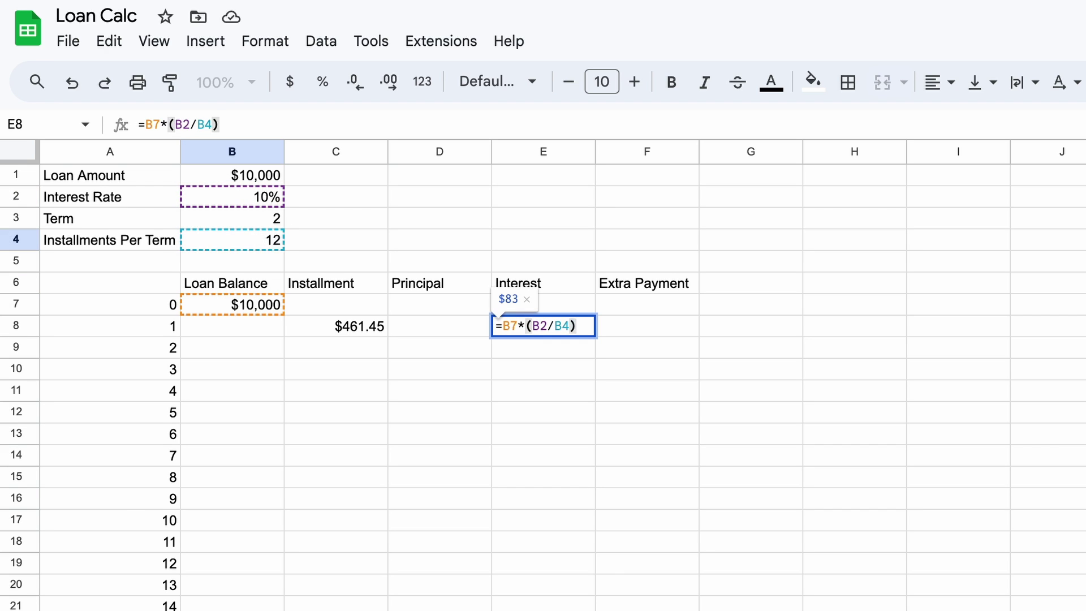
key("Return")
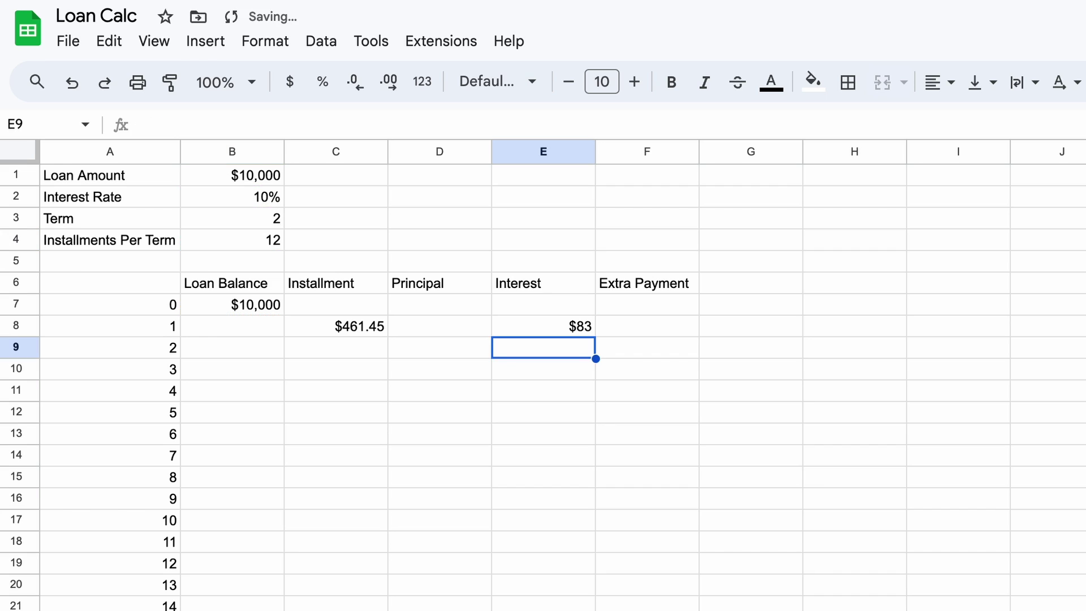
left_click(503, 319)
left_click(290, 82)
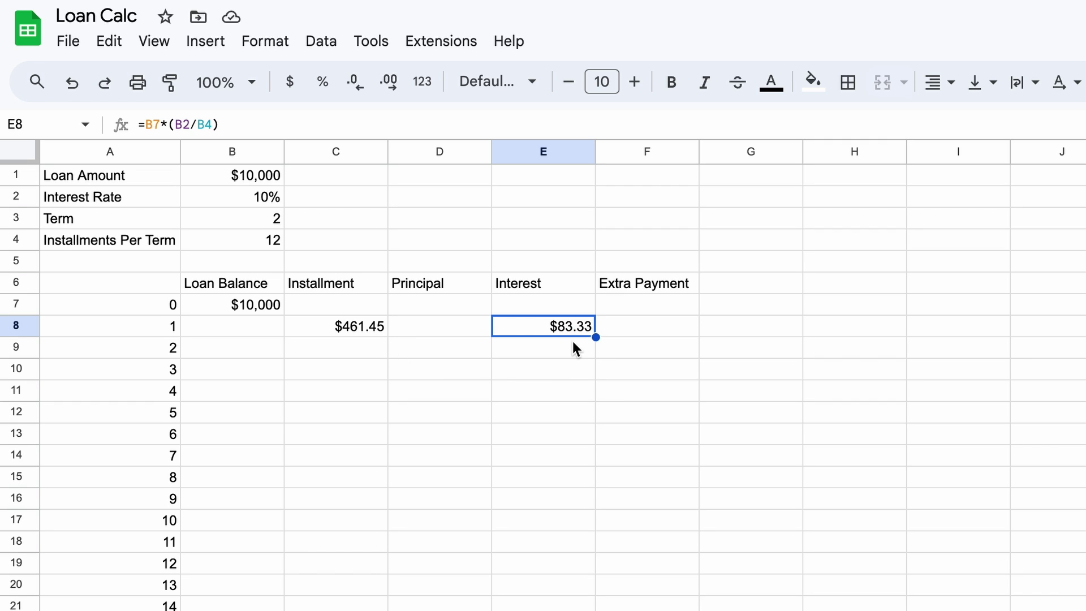
Lock the E8 interest formula's references as $B$2/$B$4.
left_click(183, 124)
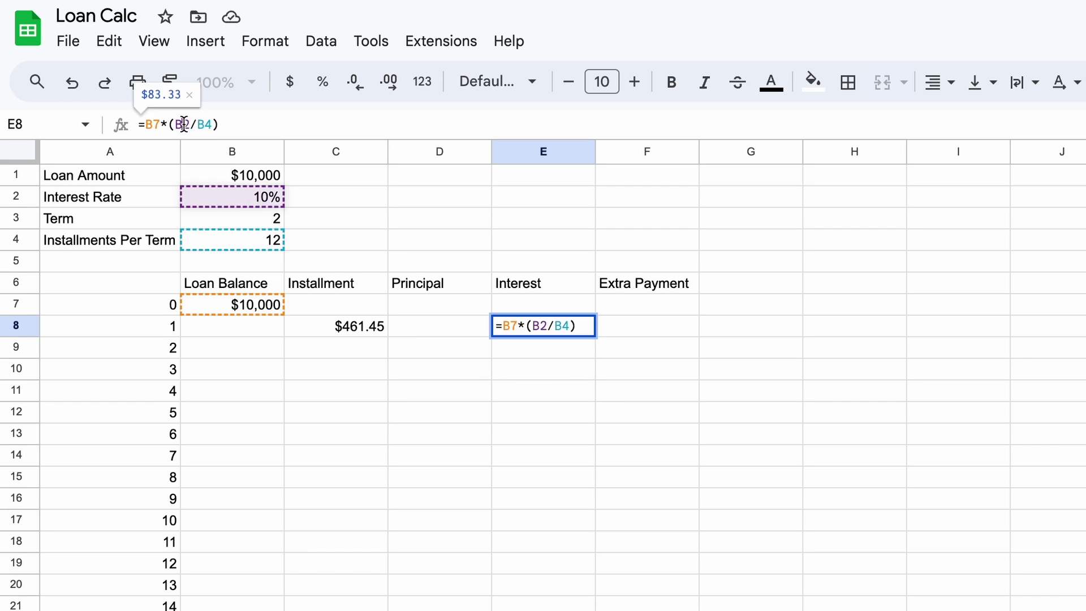
key("F4")
left_click(228, 124)
key("F4")
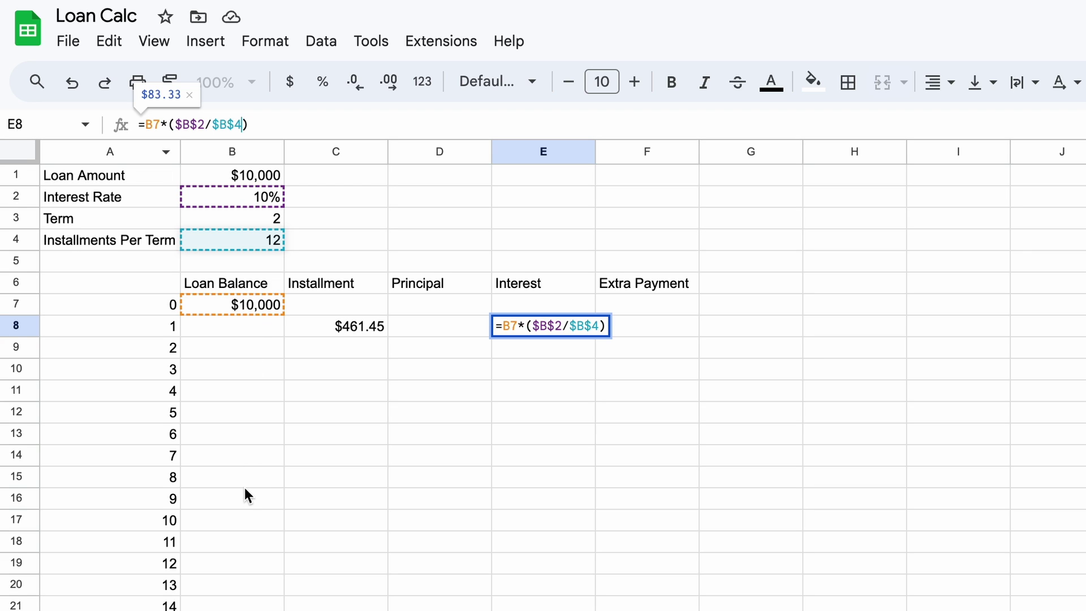
key("Return")
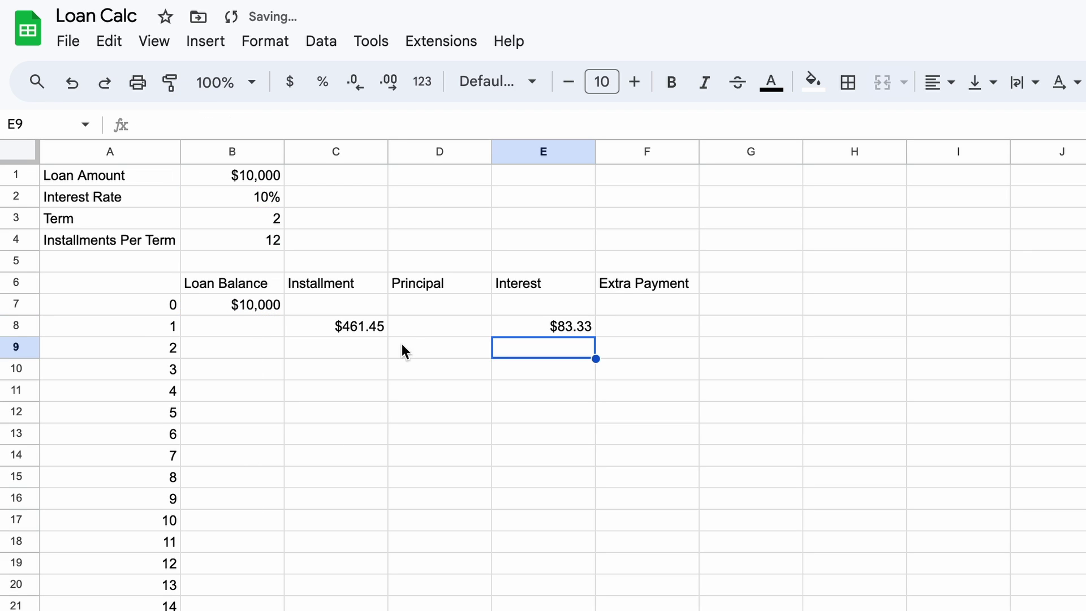
Enter =C8-E8 in D8 for the first principal, $378.12.
left_click(419, 333)
type("=")
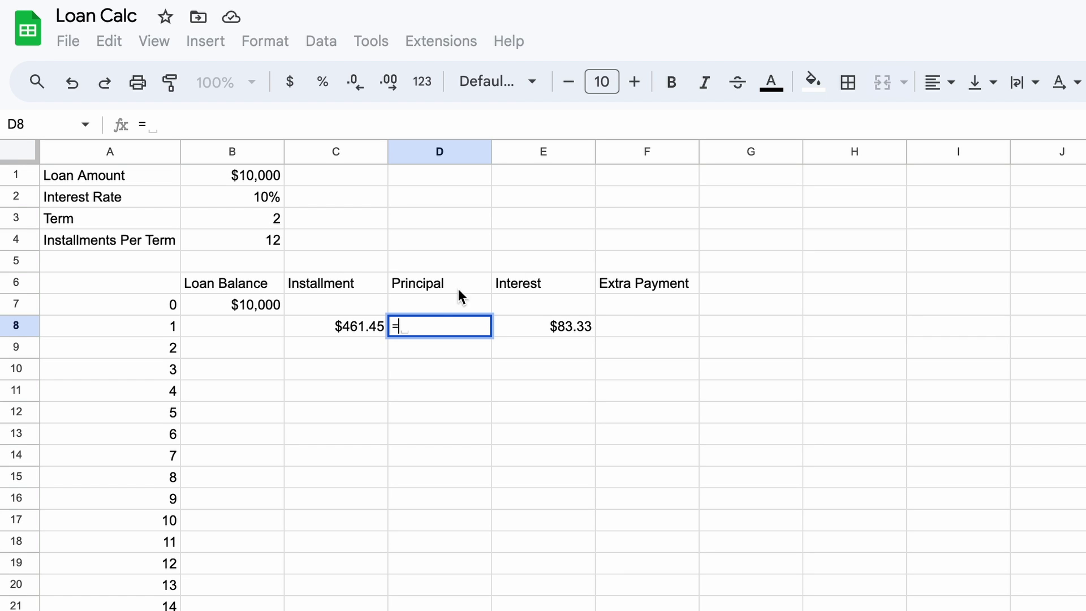
left_click(365, 324)
type("-")
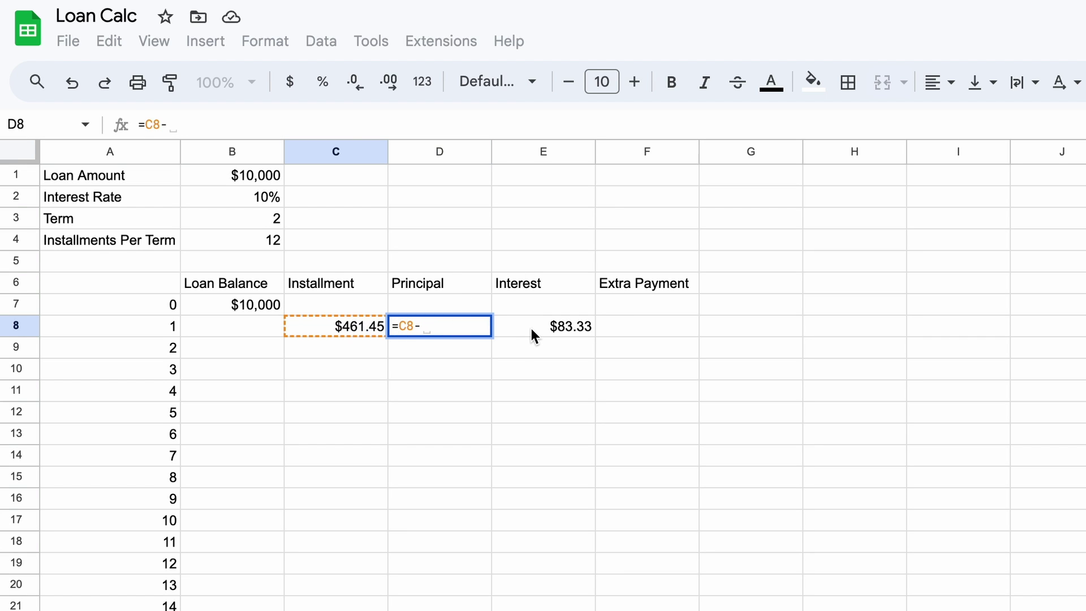
left_click(531, 328)
key("Return")
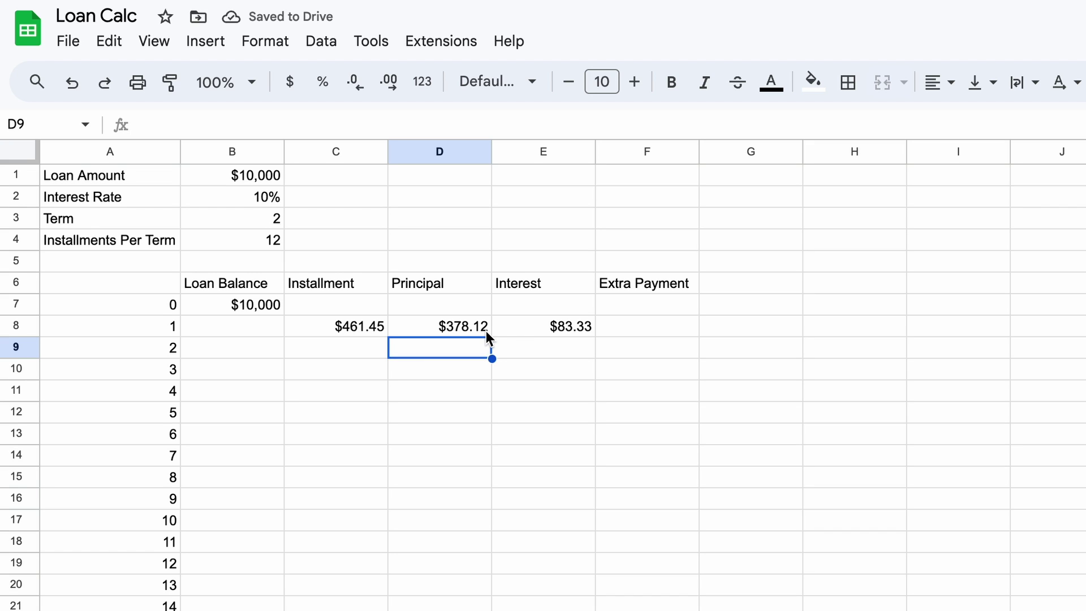
Enter =B7-D8 in B8 for the reduced loan balance.
left_click(263, 327)
type("=")
key("Up")
type("-")
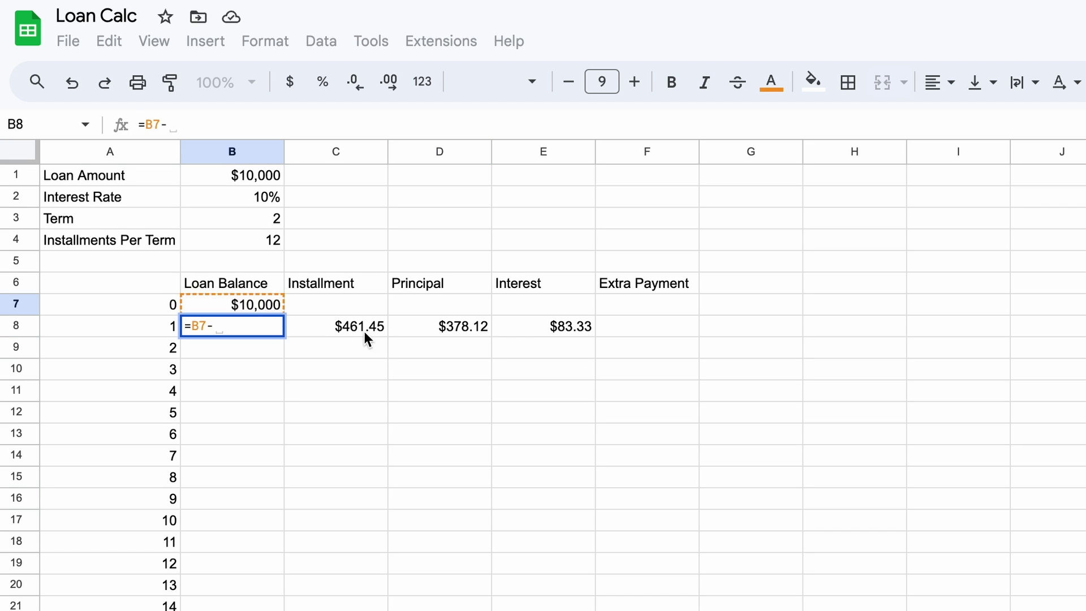
left_click(412, 330)
key("Return")
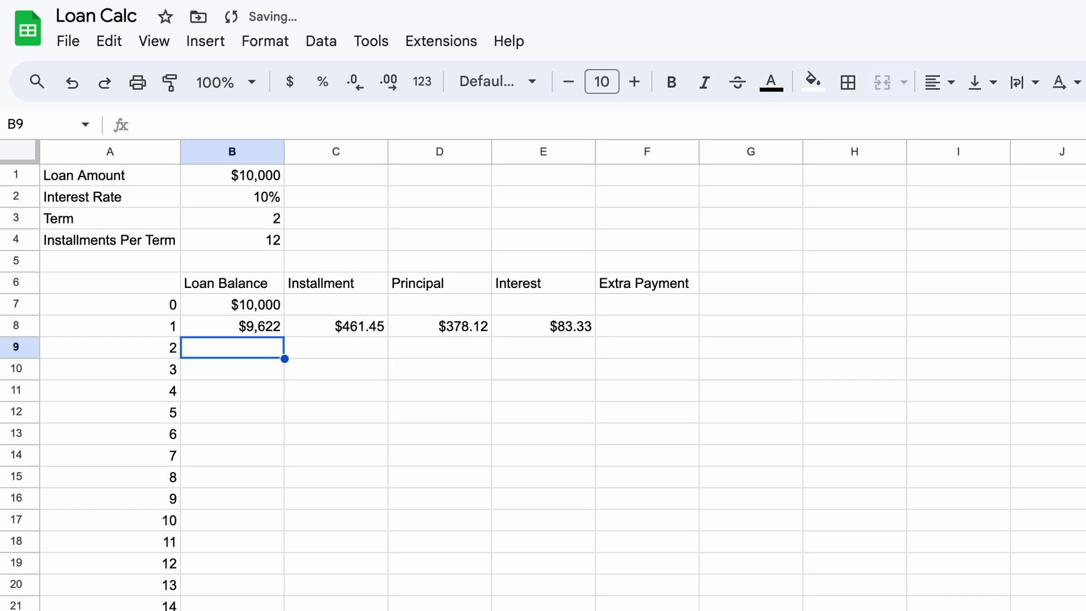
left_click(232, 326)
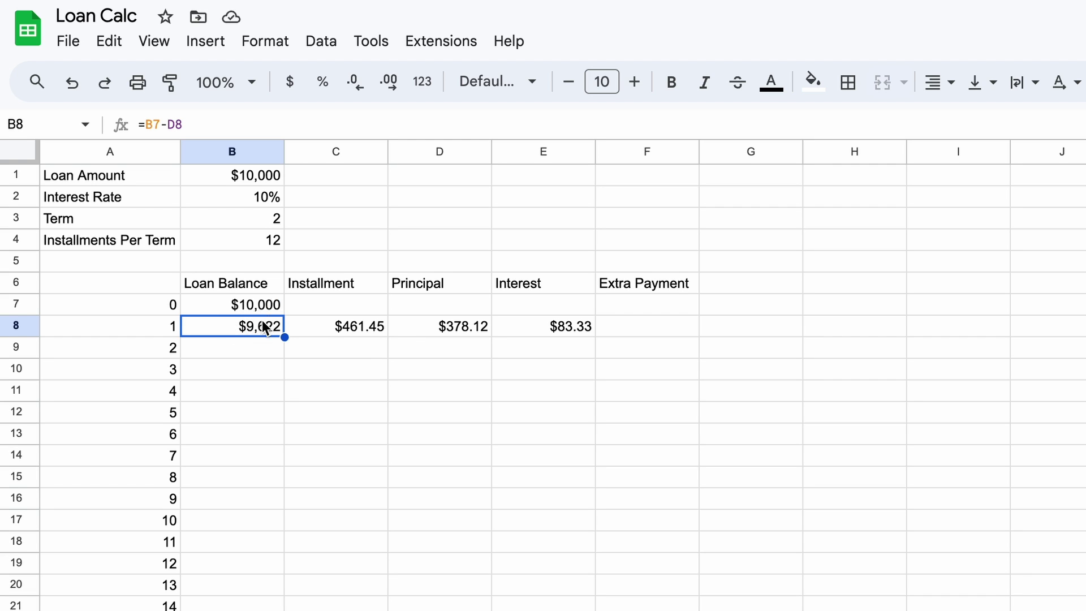
Fill the B8:E8 formulas down to row 31, period 24, reaching a $0 balance.
left_click(571, 324, "shift")
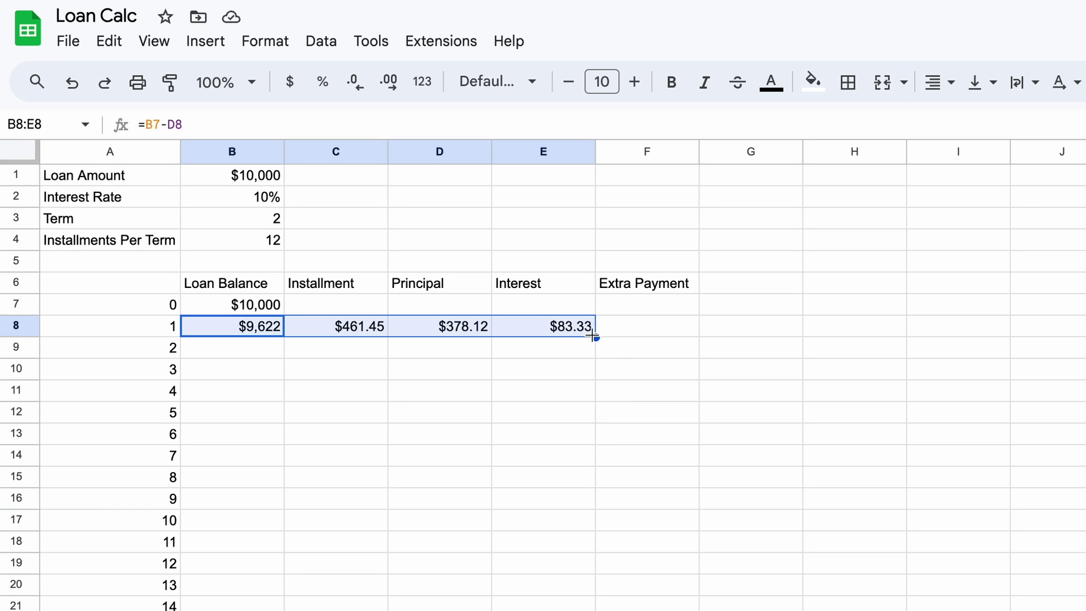
left_click_drag(592, 335, 594, 554)
scroll(593, 553, "down", 3)
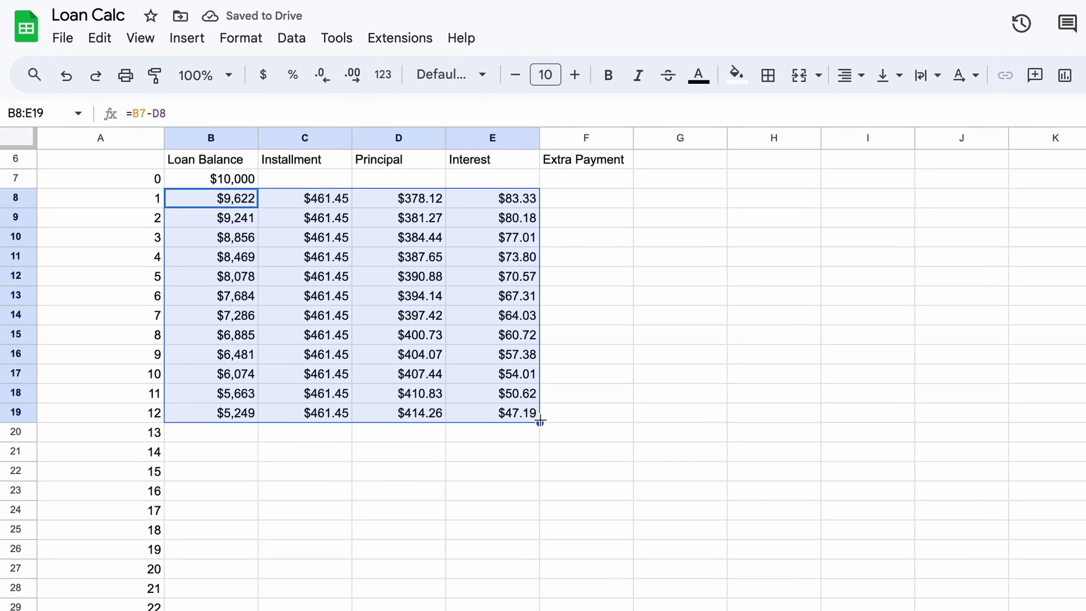
left_click_drag(595, 467, 601, 610)
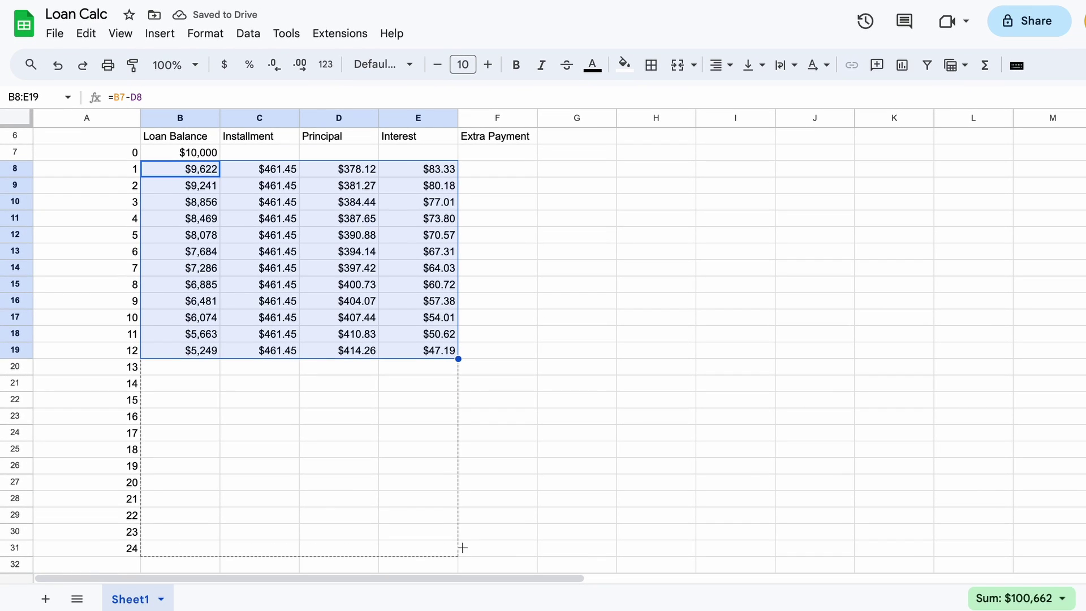
left_click_drag(463, 547, 463, 546)
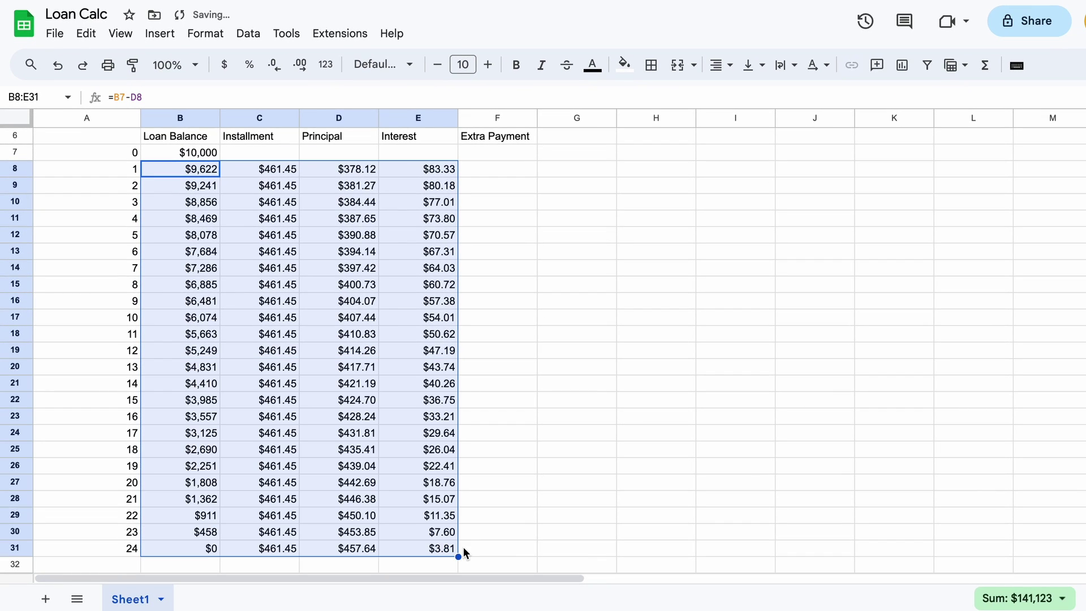
left_click(493, 531)
scroll(493, 531, "down", 1)
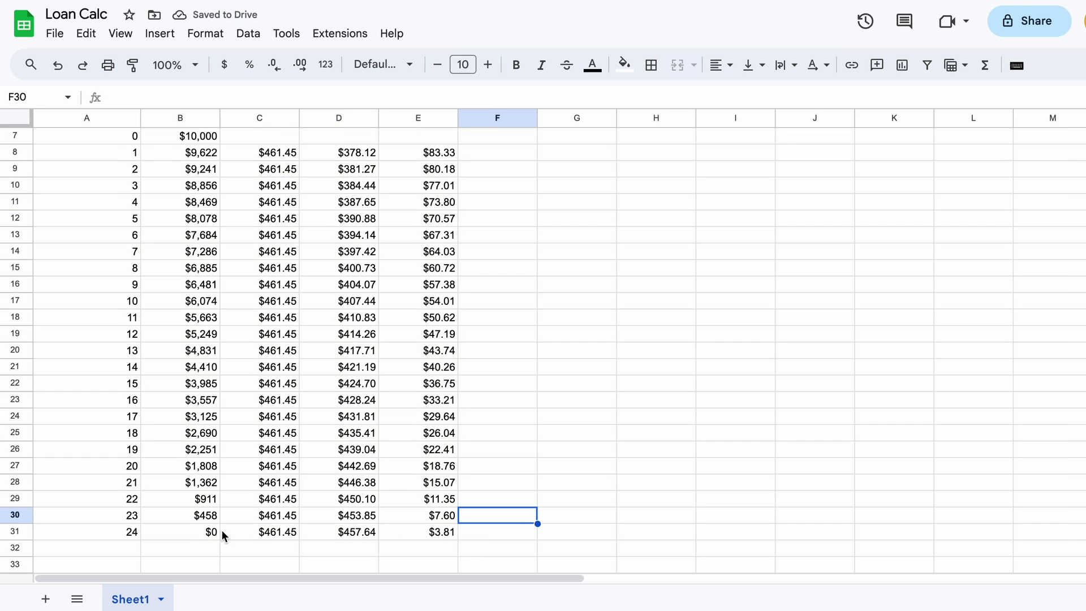
left_click(182, 534)
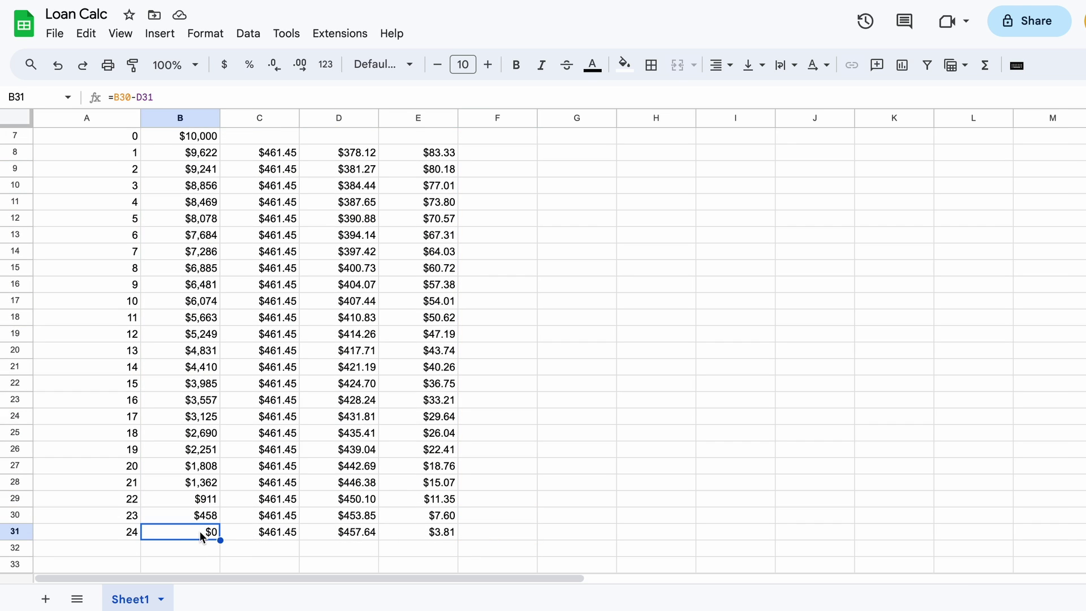
left_click(117, 539)
left_click(177, 537)
scroll(395, 457, "up", 3)
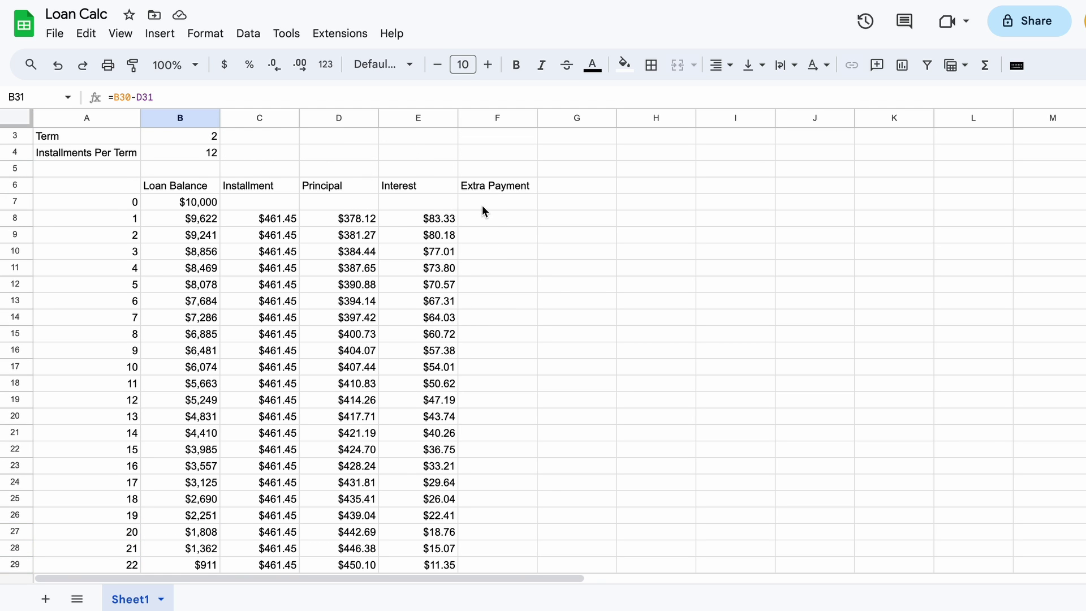
Format B7:F31 as currency with cents.
left_click(481, 205, "shift")
left_click(224, 66)
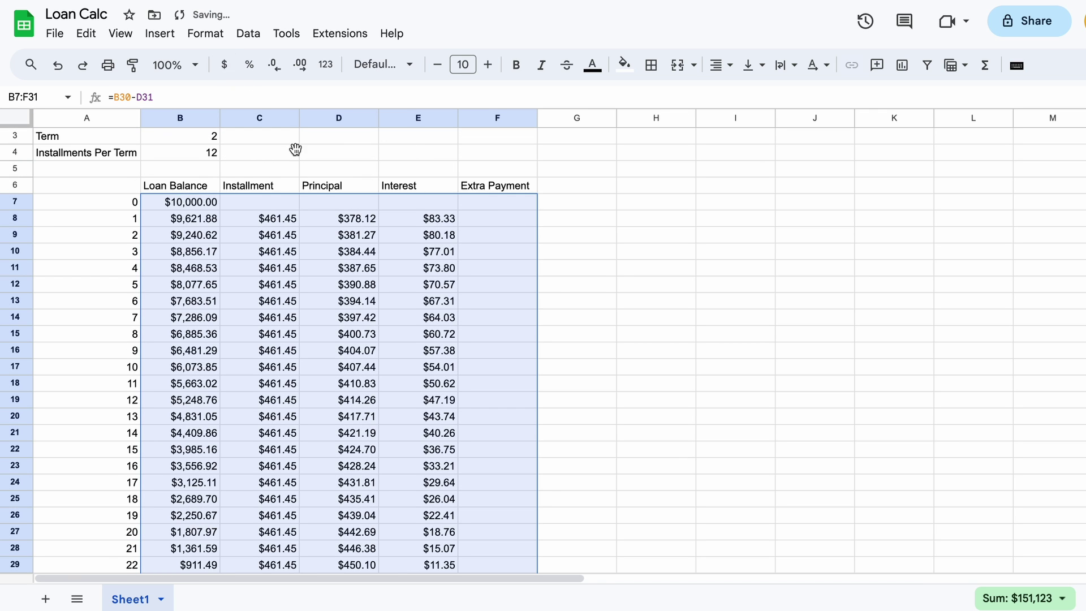
left_click(490, 317)
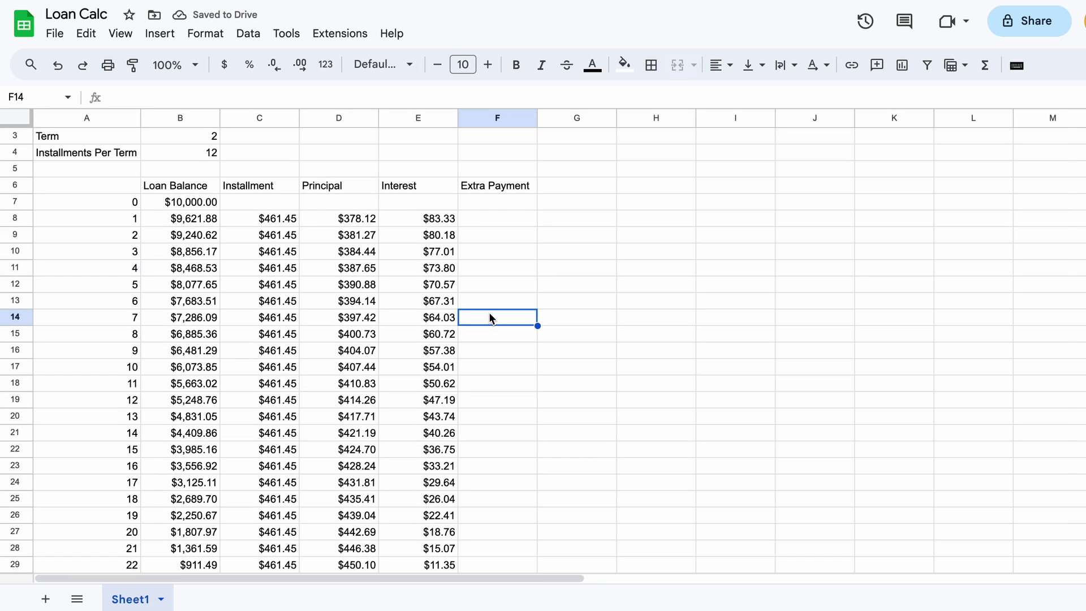
Enter a 1000 extra payment in F8 for period 1.
scroll(490, 316, "up", 1)
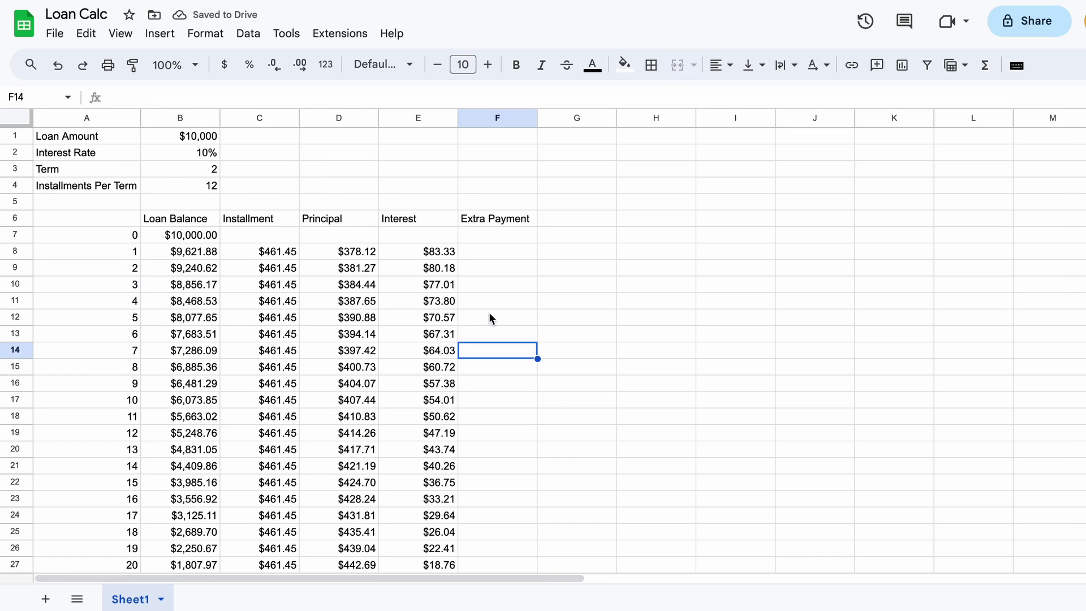
left_click(491, 251)
type("1000")
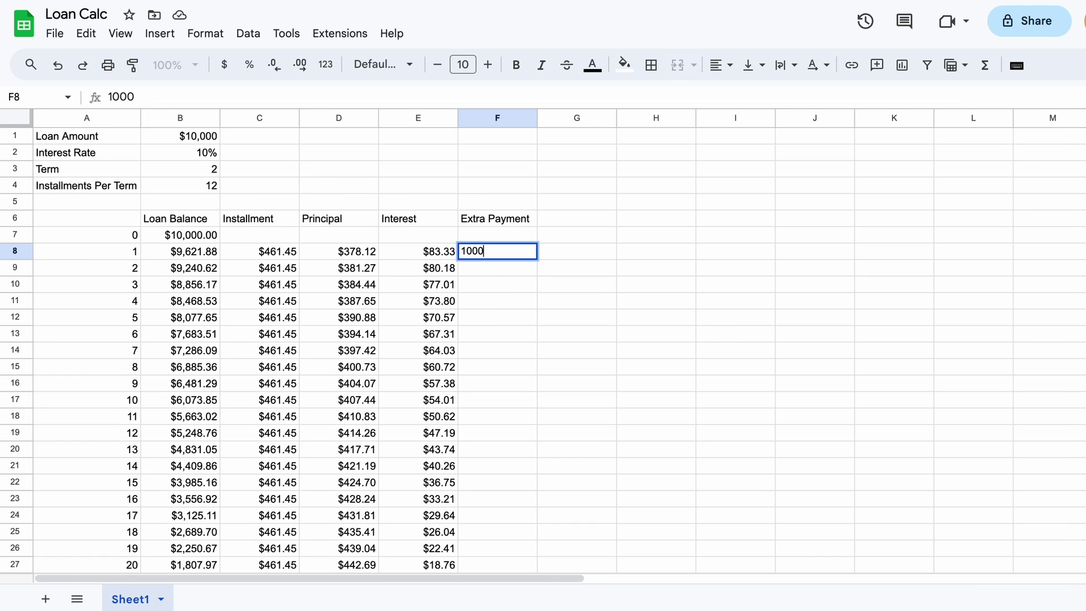
key("Return")
Select B29:B31 to check the negative final balances.
scroll(239, 480, "down", 3)
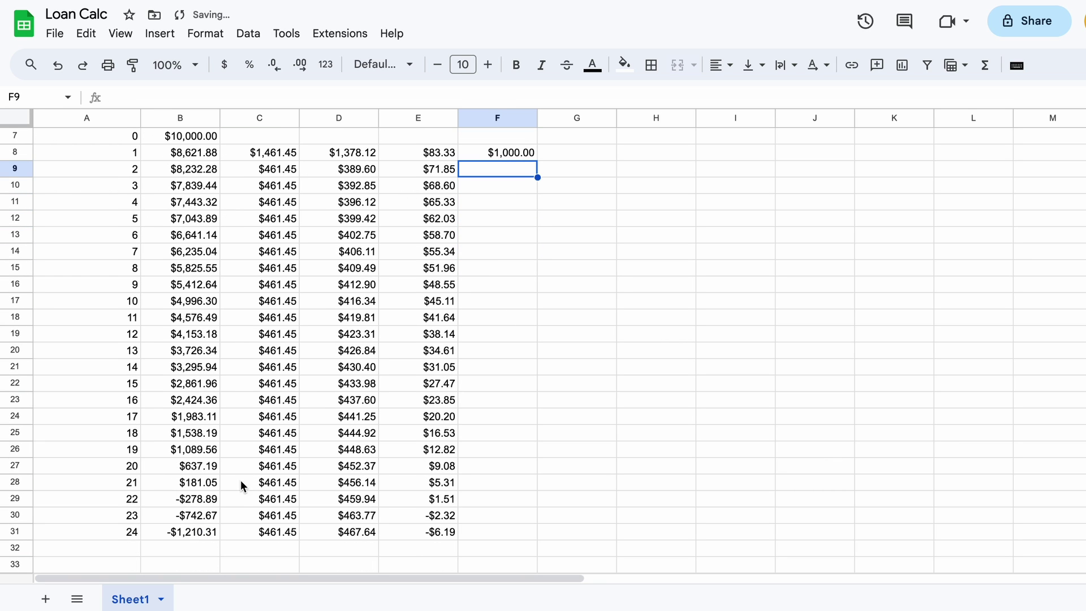
left_click_drag(201, 534, 202, 504)
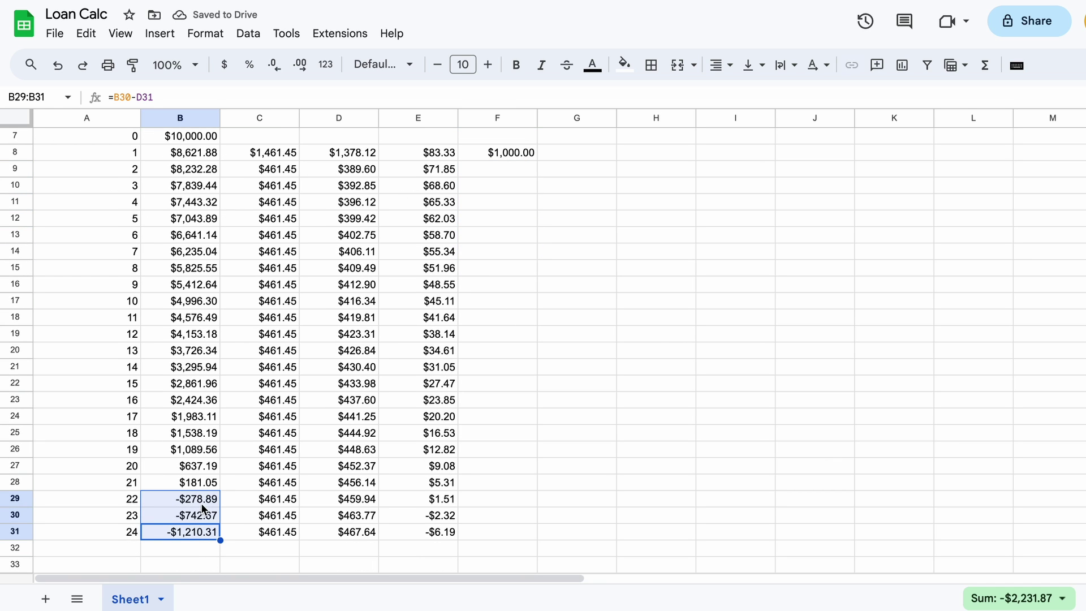
scroll(322, 271, "up", 1)
left_click(275, 206)
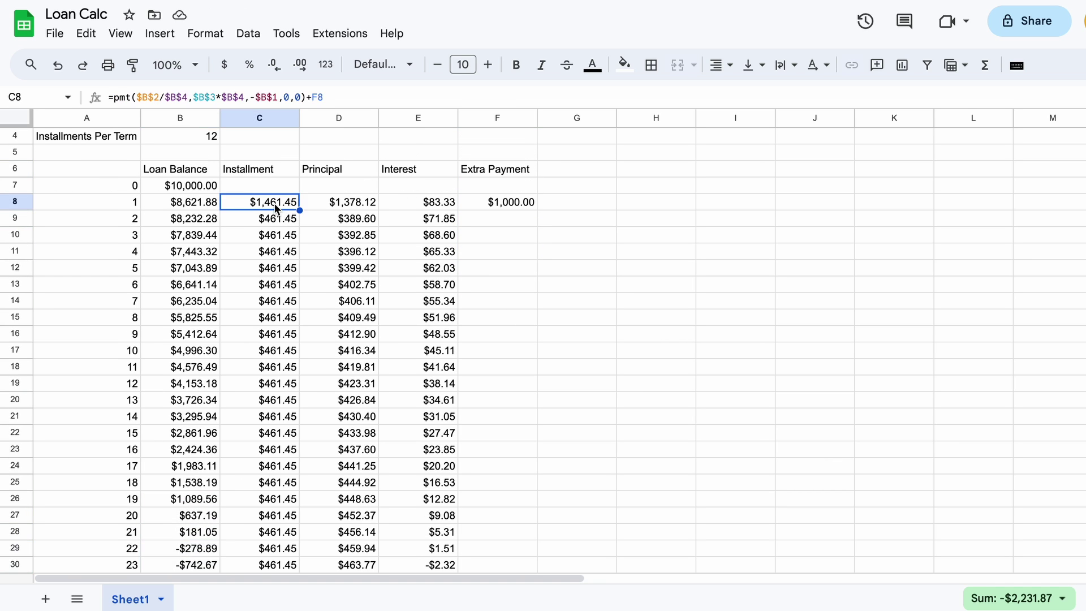
Wrap C8's installment in =IF(PMT(...)+F8-E8>B7, B7+F7+E8, PMT(...)+F8), keeping $1,461.45.
left_click(333, 89)
left_click(114, 97, "shift")
key("ctrl+c")
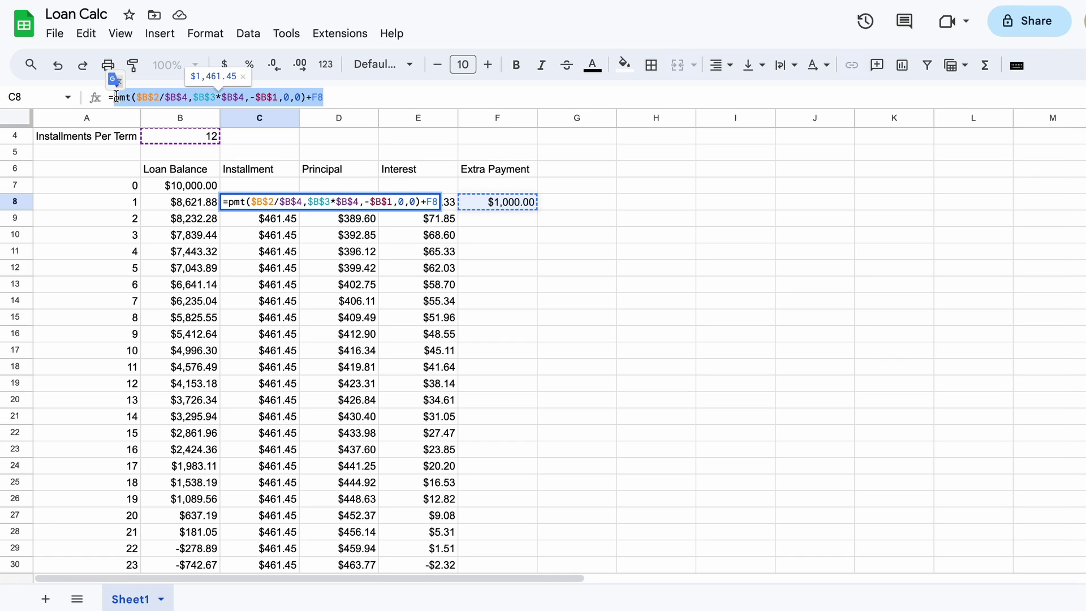
left_click(114, 97)
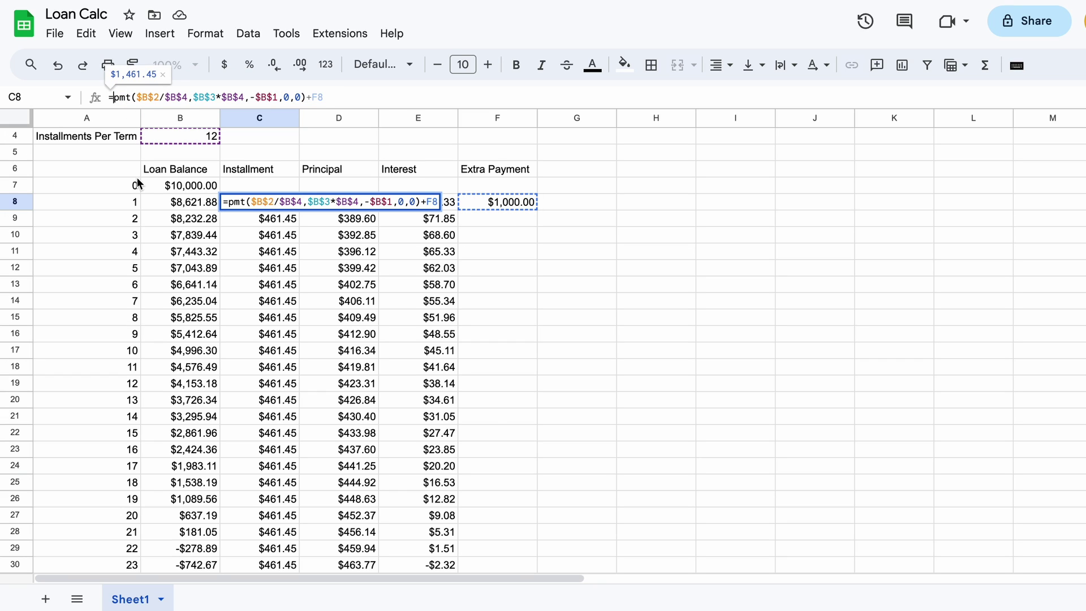
type("if(")
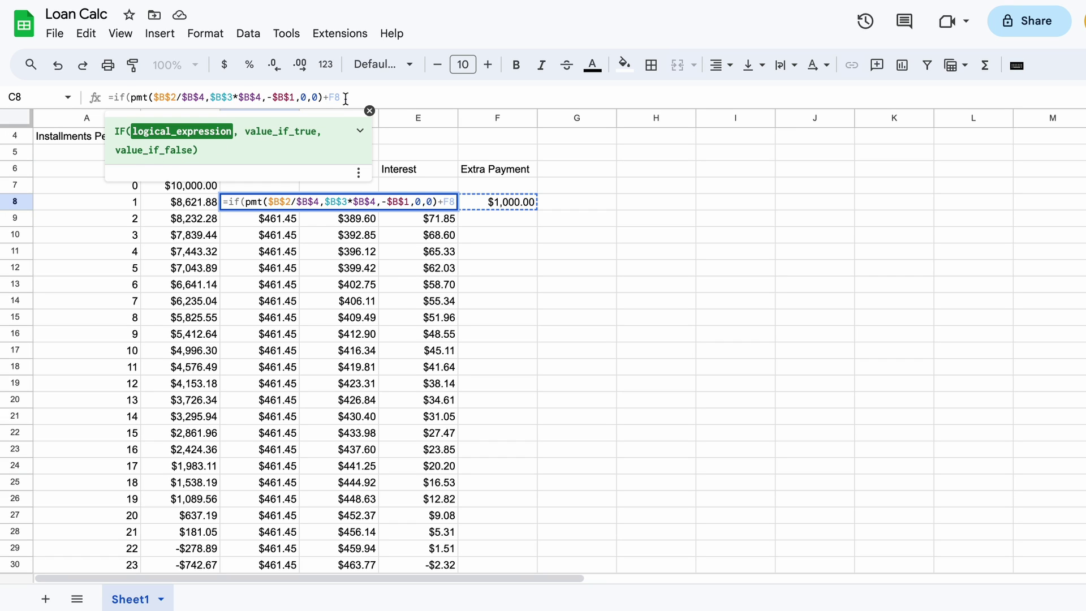
type("-")
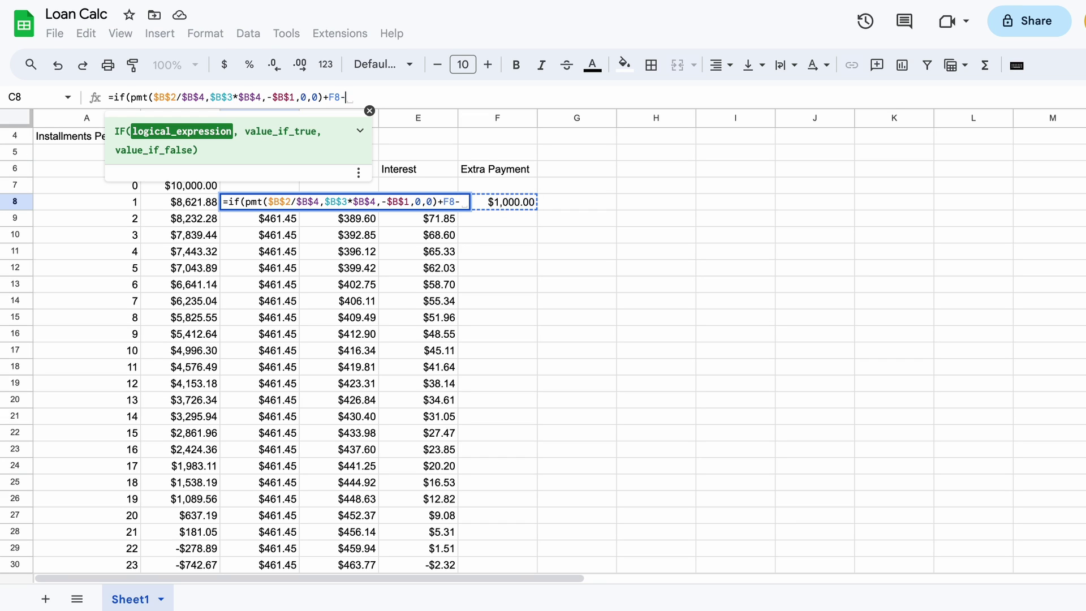
type("E8>B7,B")
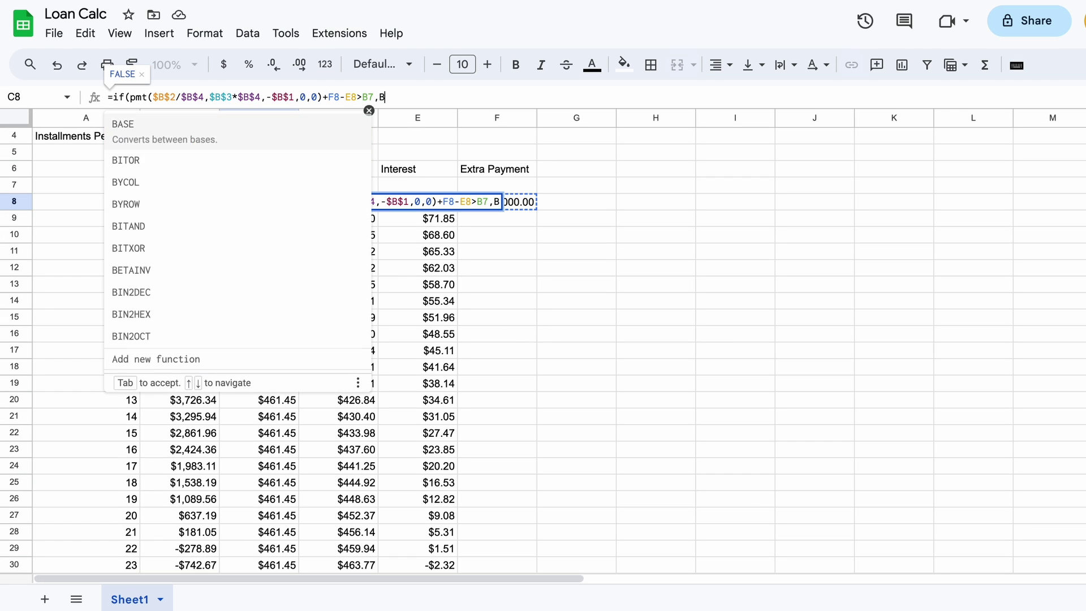
type("7+F7")
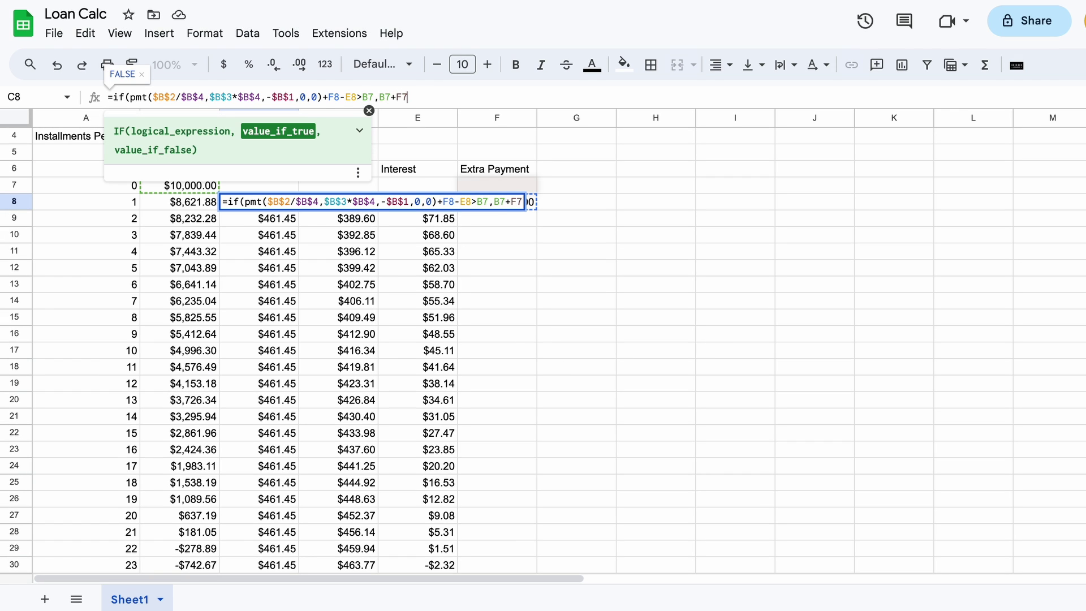
type("+E")
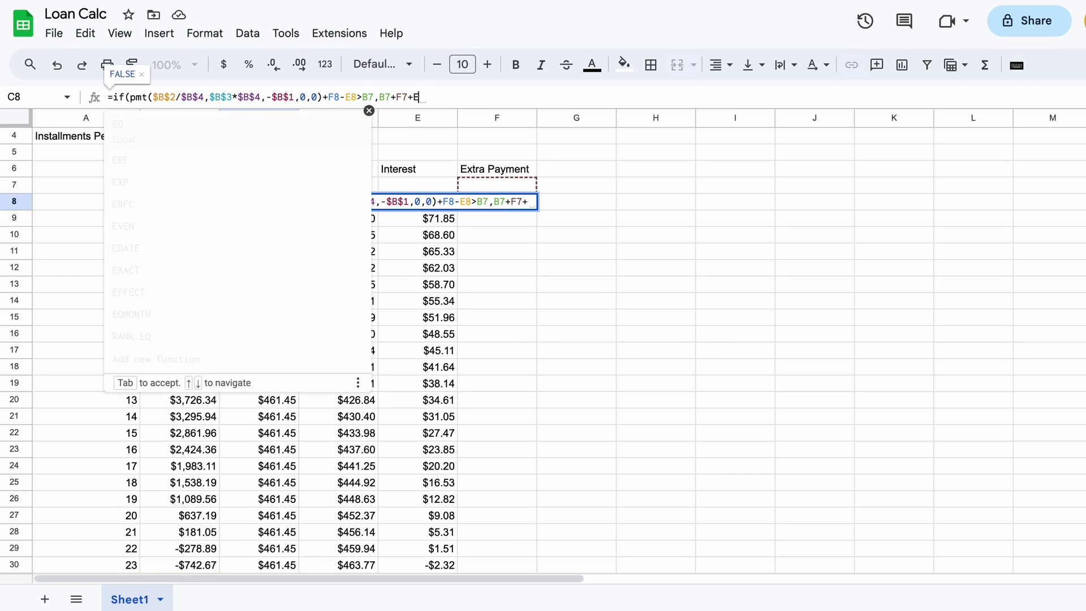
type("8,")
key("ctrl+v")
type(")")
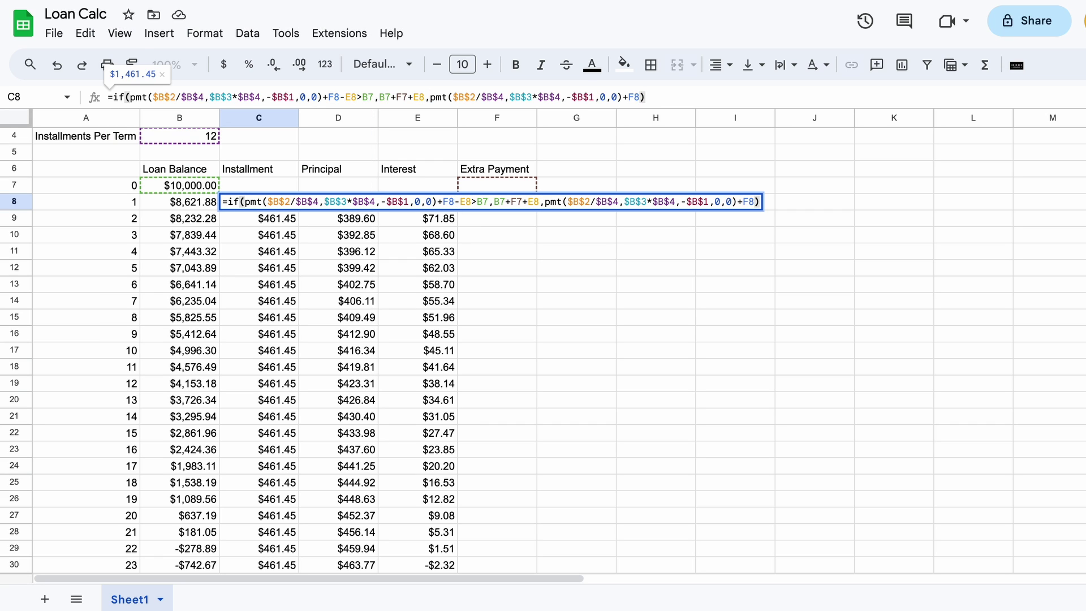
key("Return")
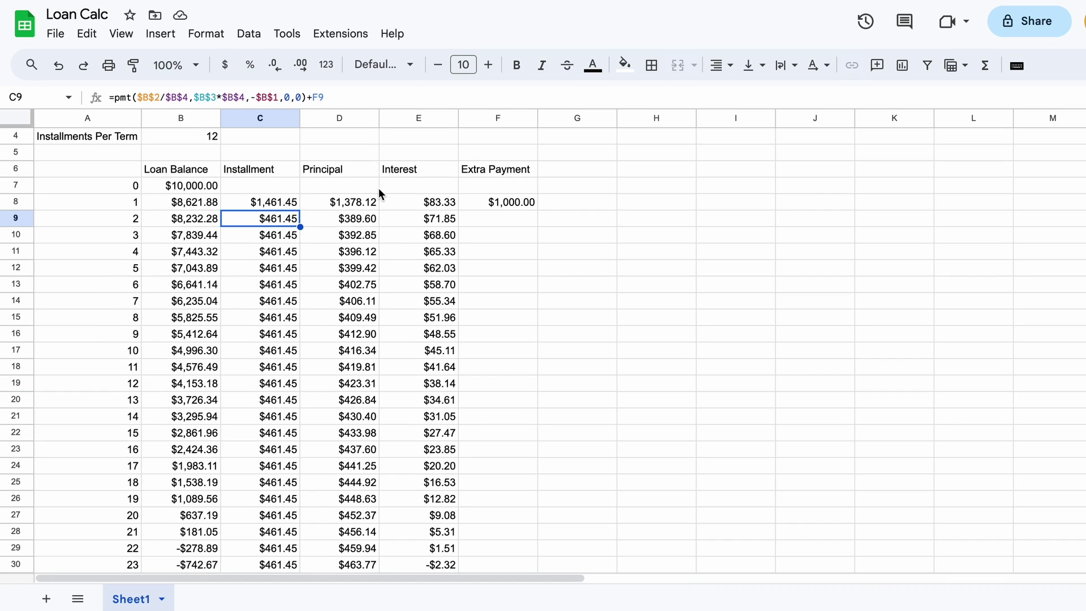
Fill the capped installment formula from C8 down to C31.
left_click(275, 205)
left_click_drag(299, 210, 283, 426)
scroll(583, 321, "up", 3)
left_click(582, 322)
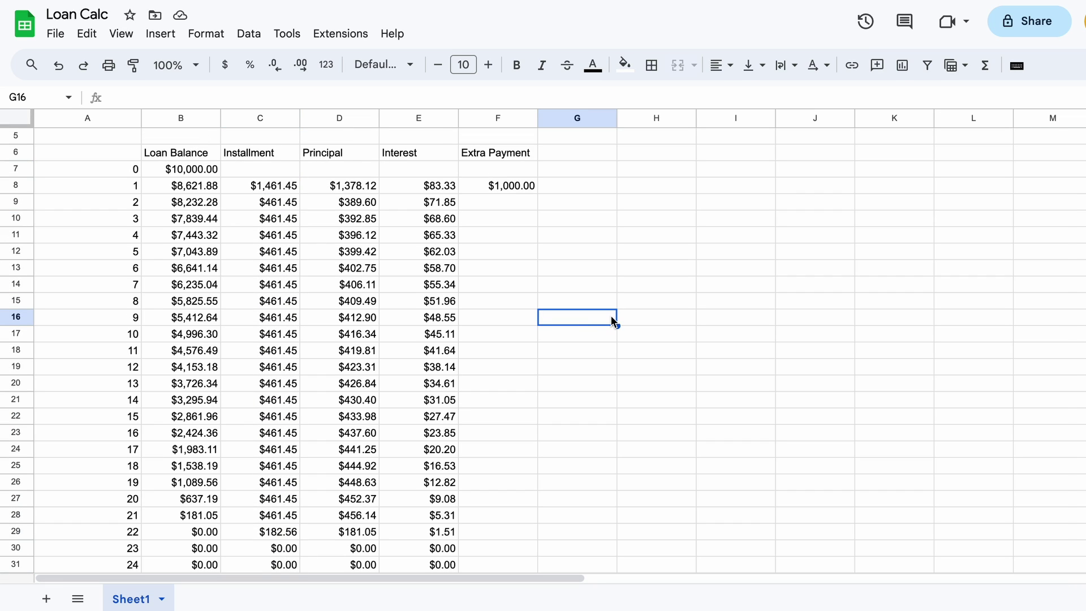
scroll(583, 370, "down", 1)
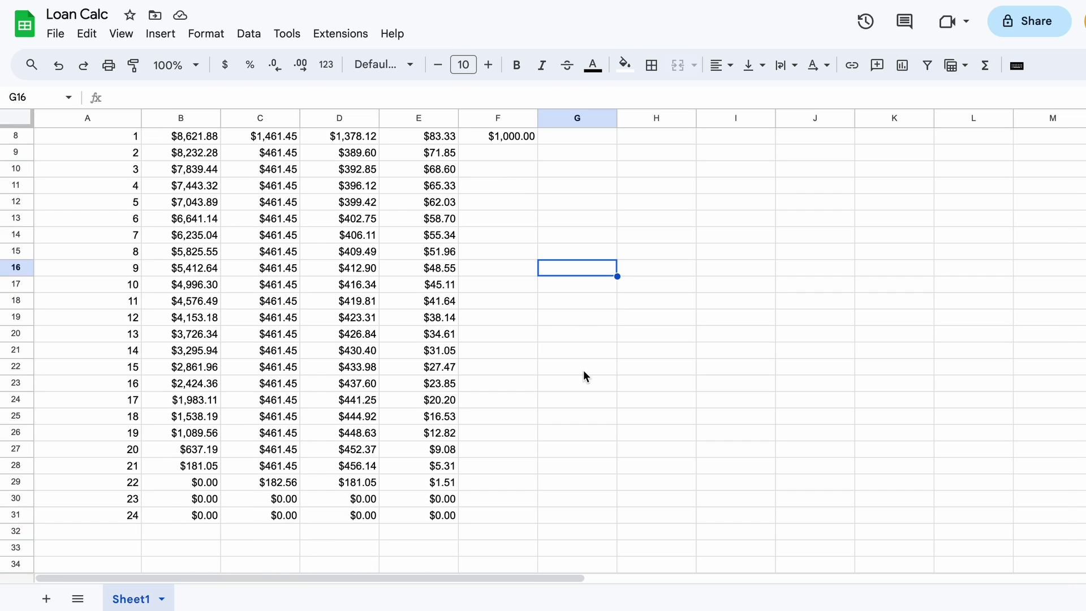
Verify the loan pays off at period 22 with $182.56, then return to the top.
left_click(506, 135)
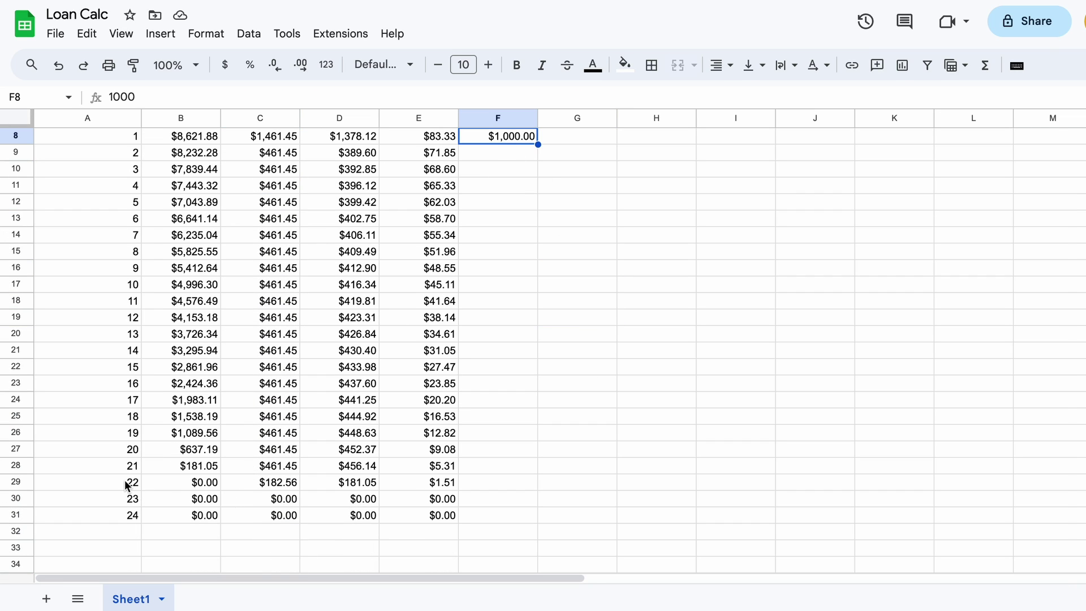
left_click_drag(127, 483, 461, 480)
left_click(261, 482)
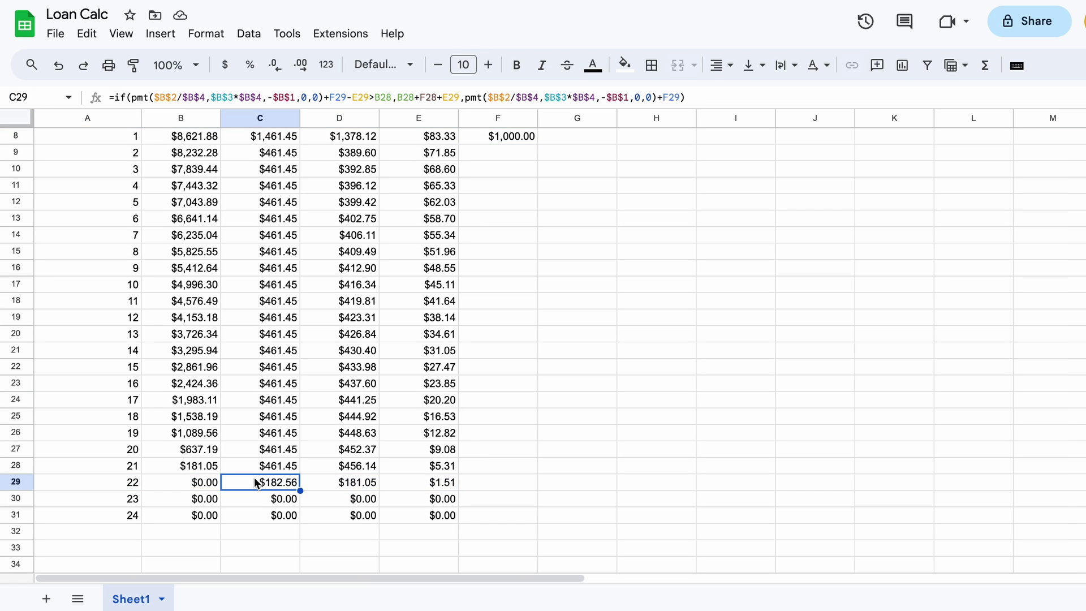
left_click_drag(212, 468, 215, 403)
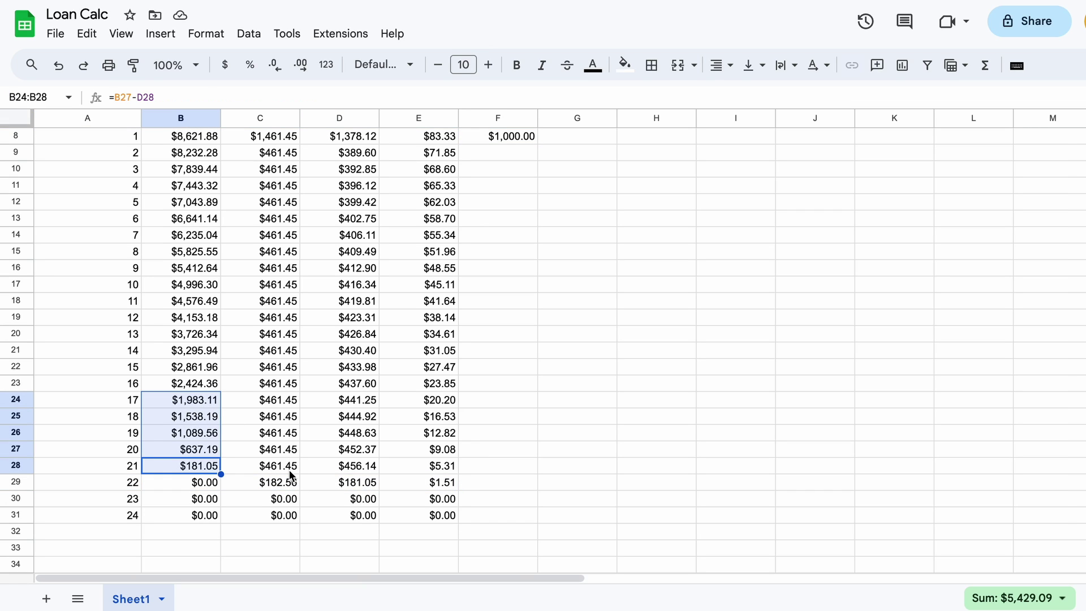
left_click(135, 487)
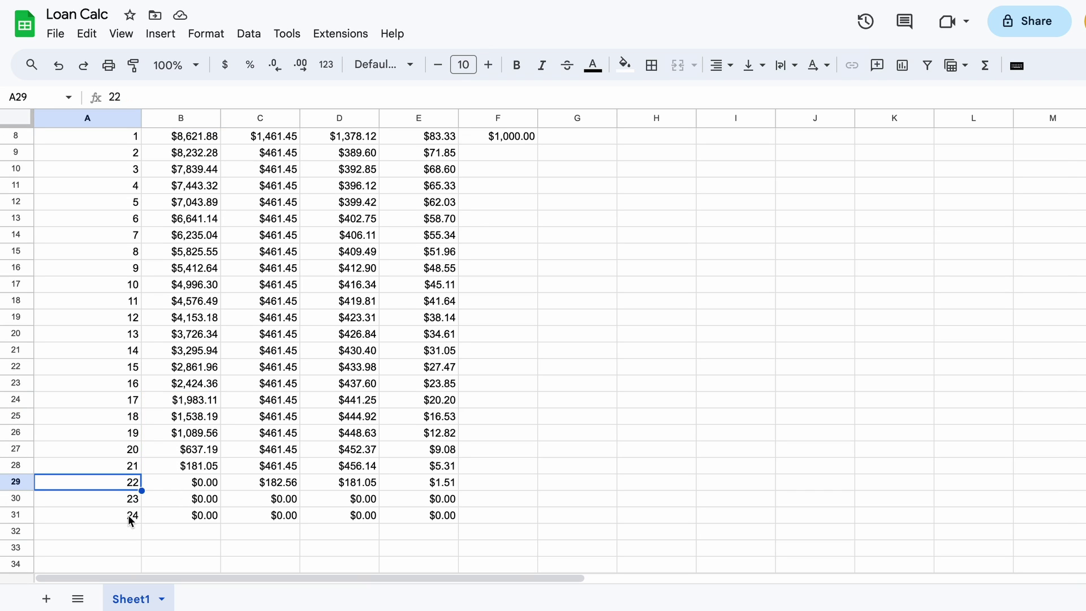
left_click(130, 518)
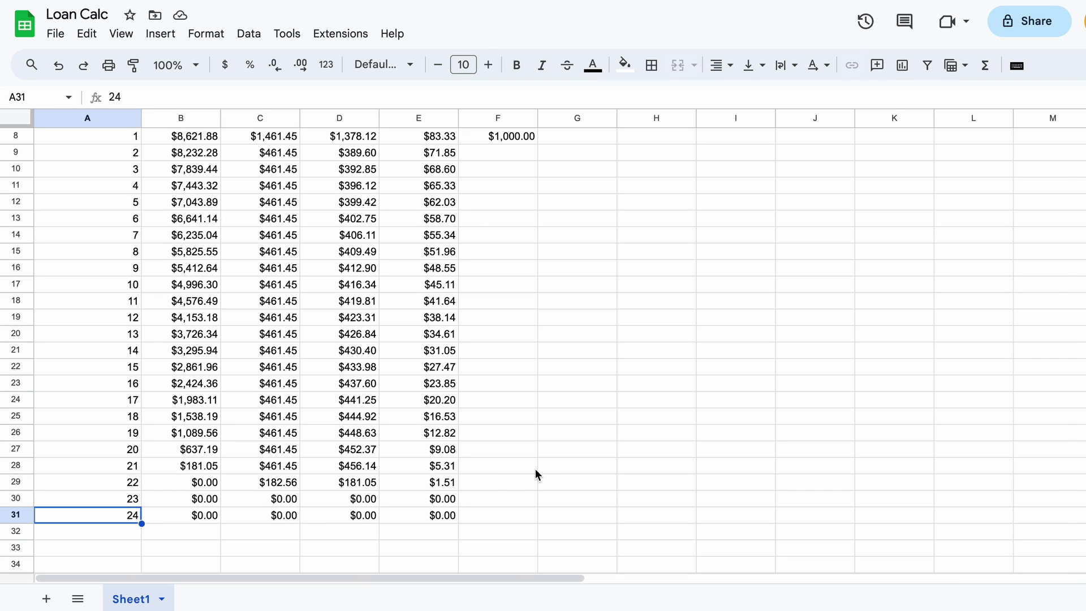
left_click(711, 418)
key("ctrl+Up")
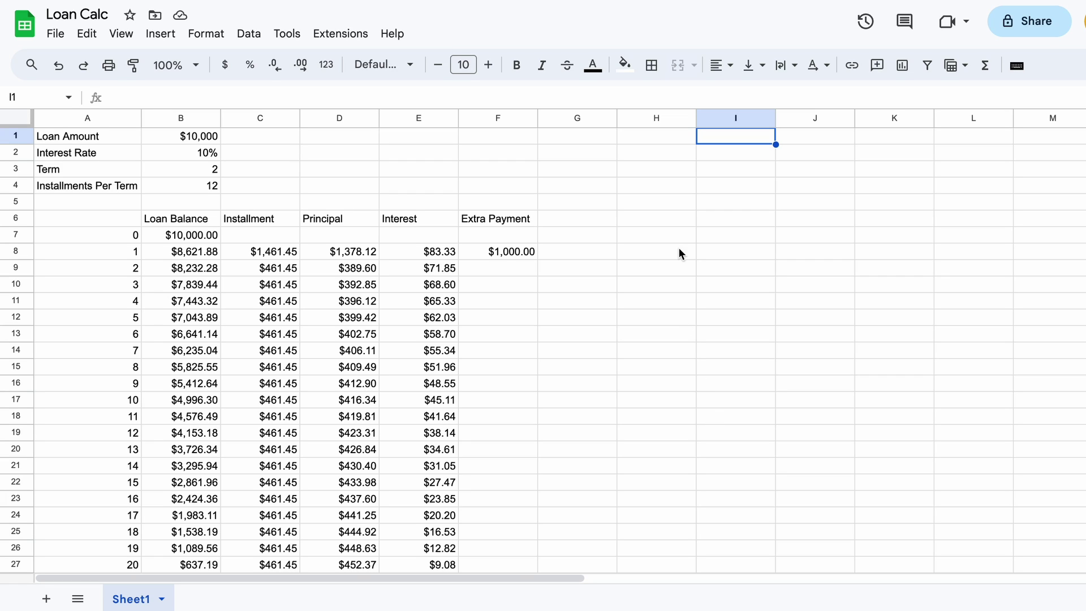
Enter the label 'Total Interest Paid' in G1 and =sum(E:E) in H1.
left_click(609, 142)
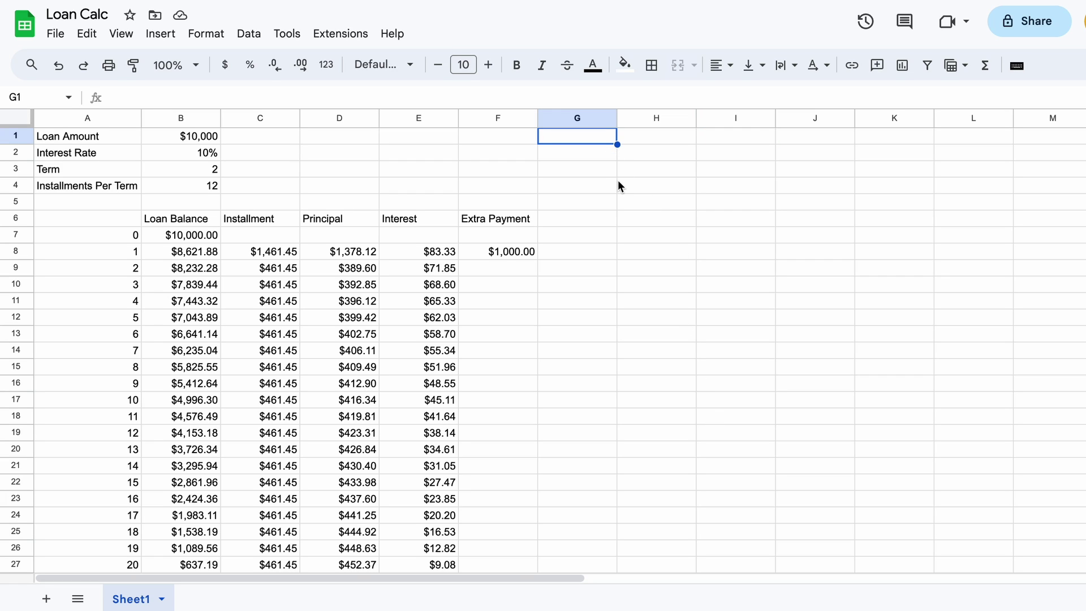
type("Total I")
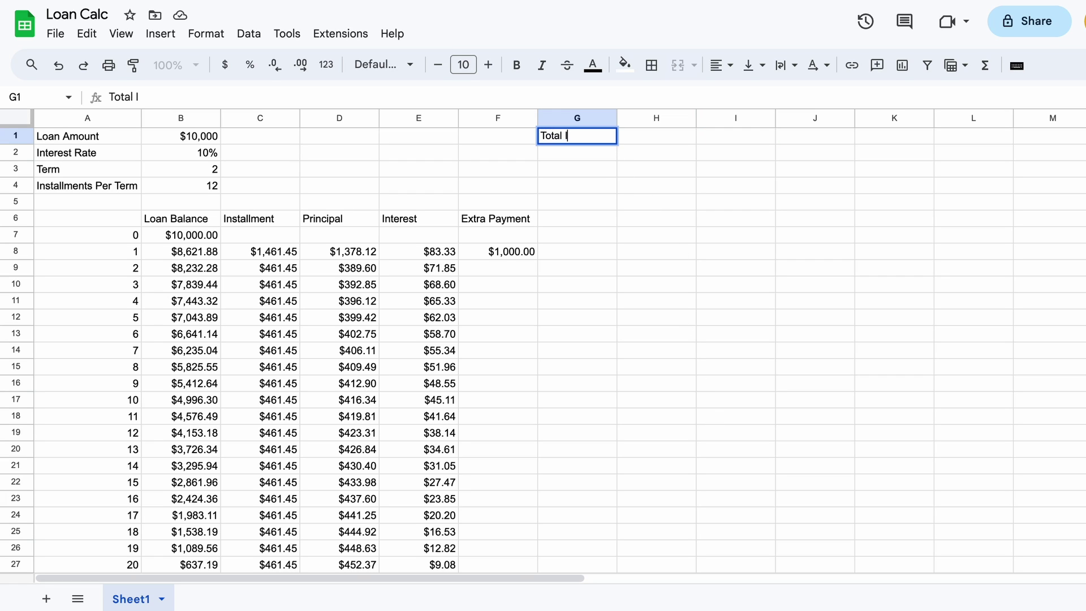
type("nterest Paid")
key("Tab")
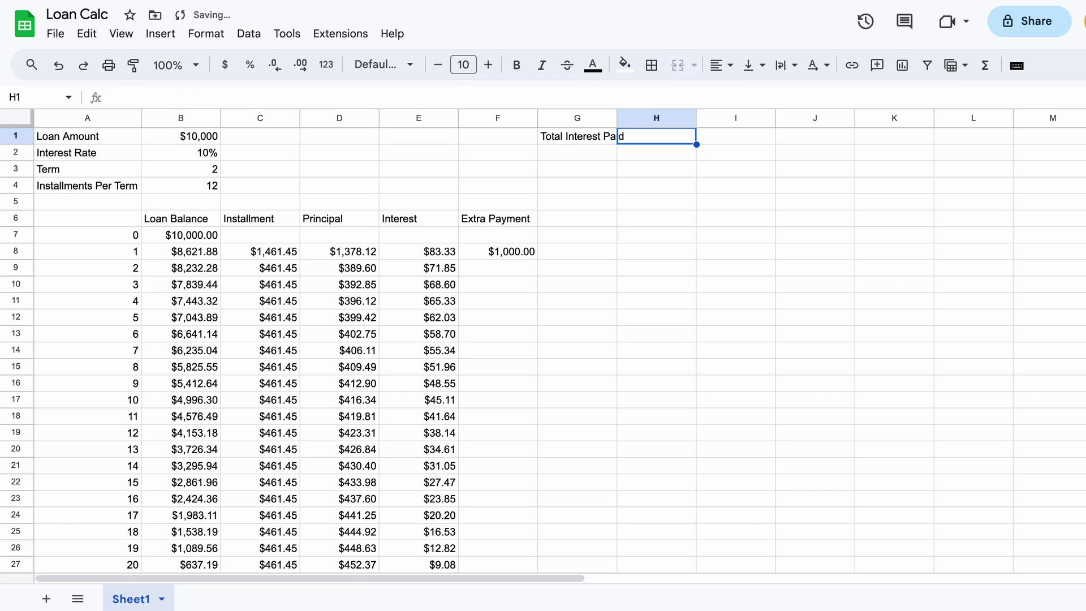
type("=sum(")
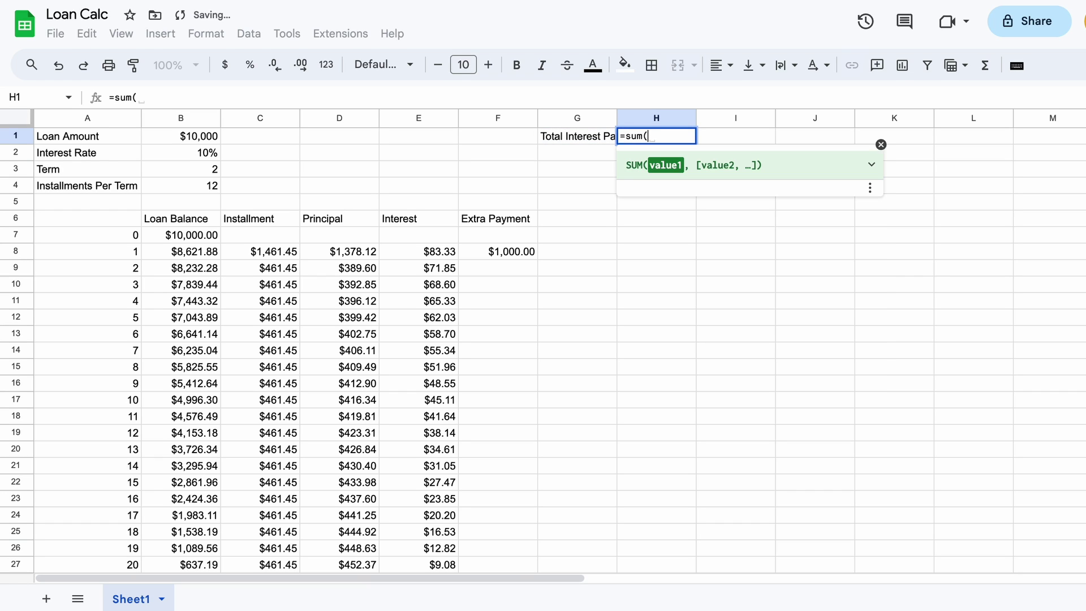
left_click(403, 120)
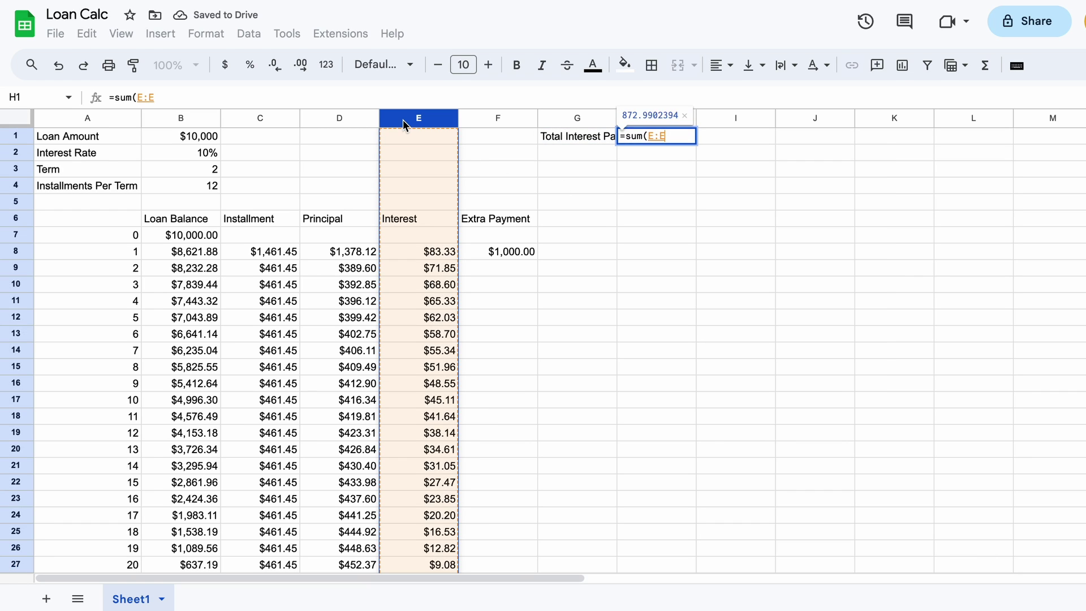
type(")")
key("Return")
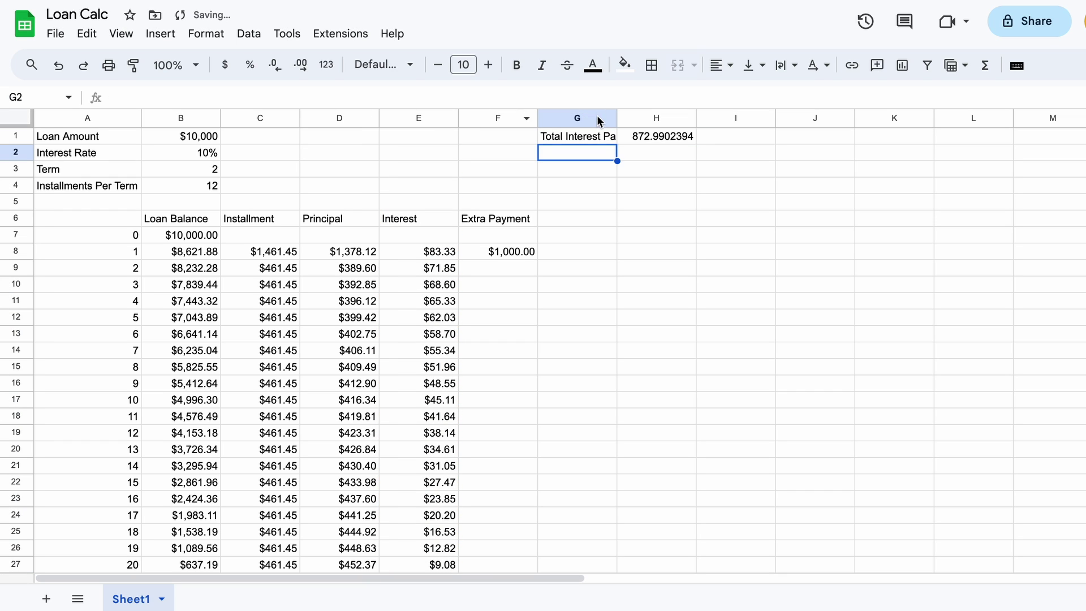
Auto-fit column G and format the H1 total as currency, showing $872.99.
double_click(617, 118)
left_click(680, 139)
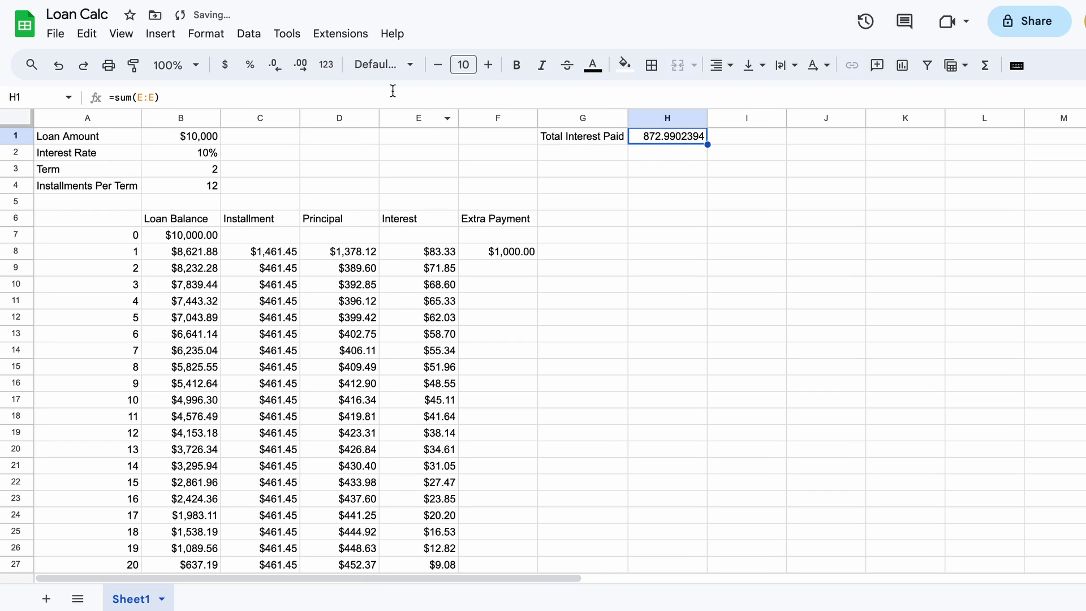
left_click(225, 66)
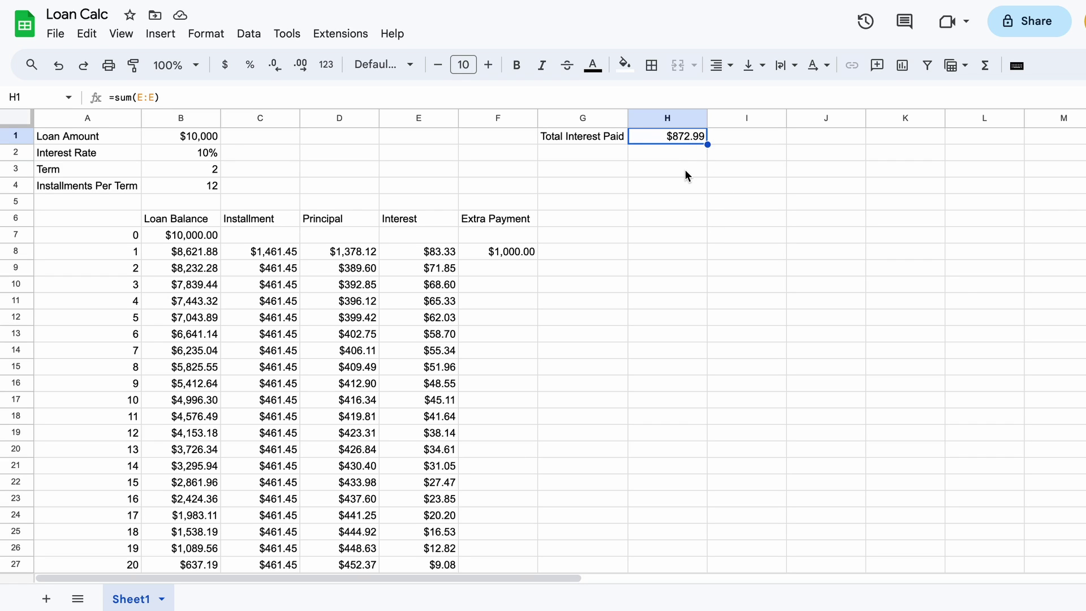
left_click(522, 252)
Delete the $1,000 extra payment from F8, raising total interest to $1,074.78.
key("Delete")
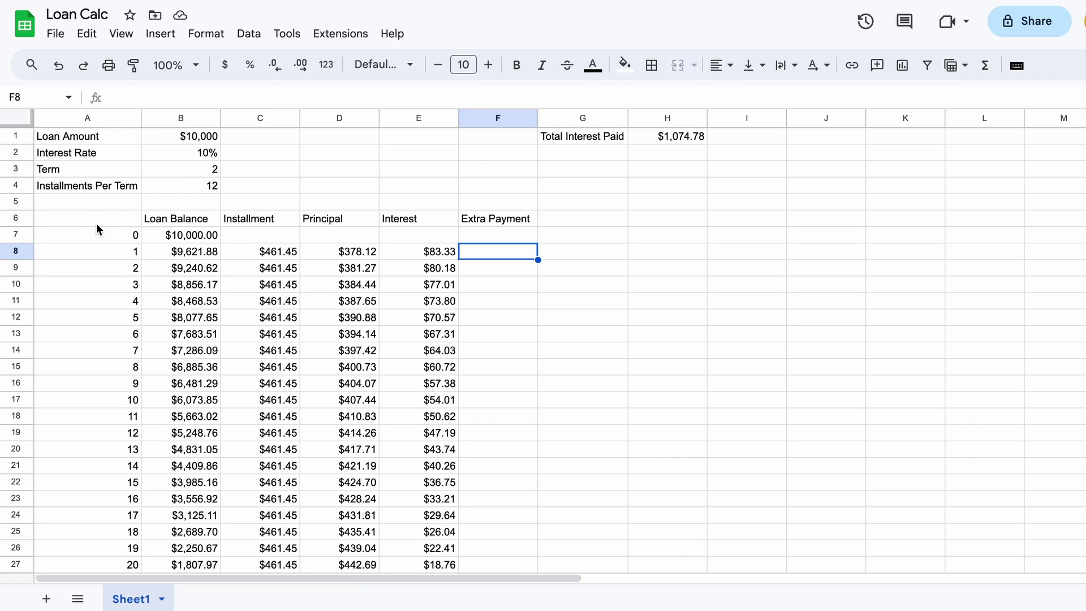
Set installments per term in B4 to 26.
left_click(167, 191)
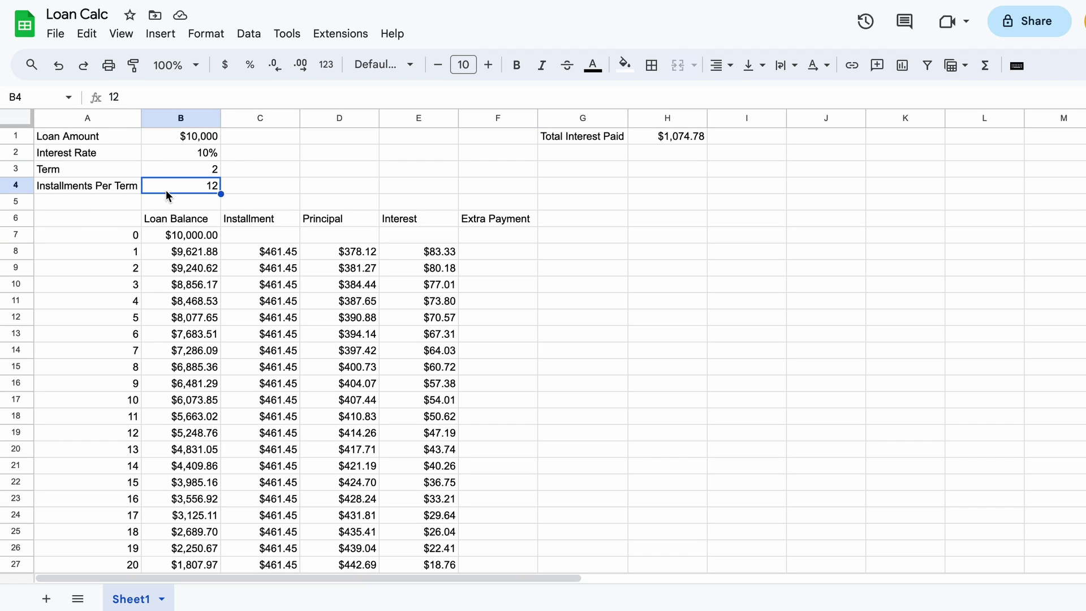
type("26")
key("Return")
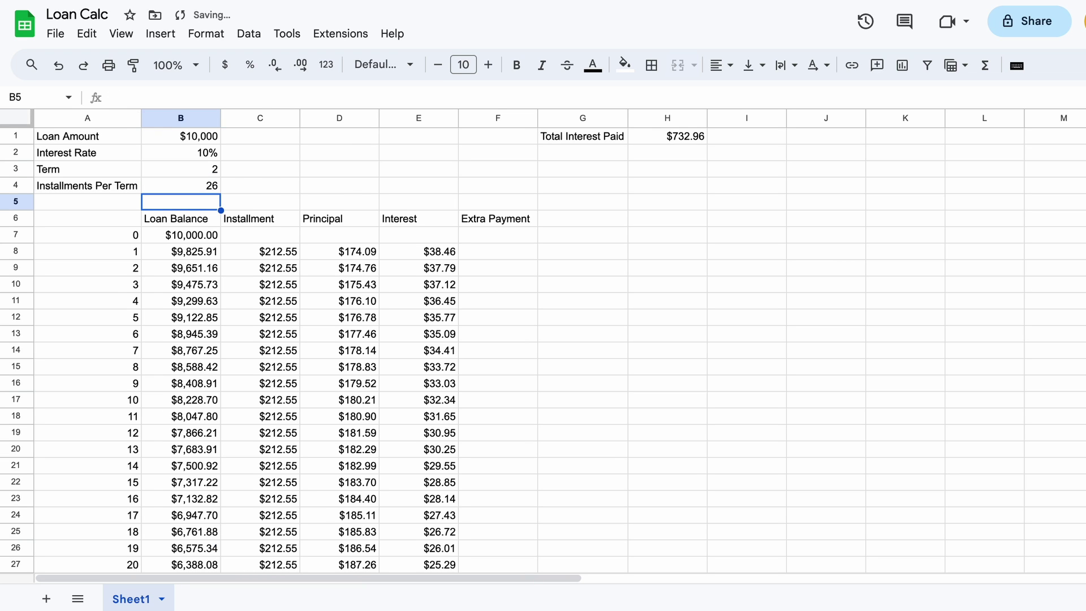
Extend the schedule rows down to period 52, confirming $1,052.47 total interest.
scroll(266, 349, "down", 6)
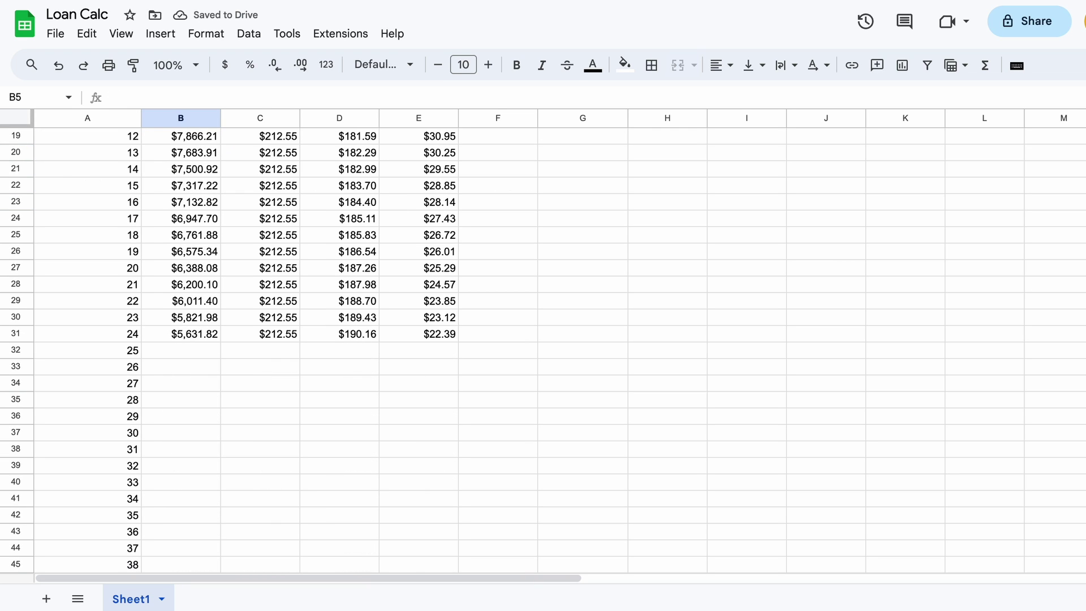
left_click(200, 336)
left_click(457, 340, "shift")
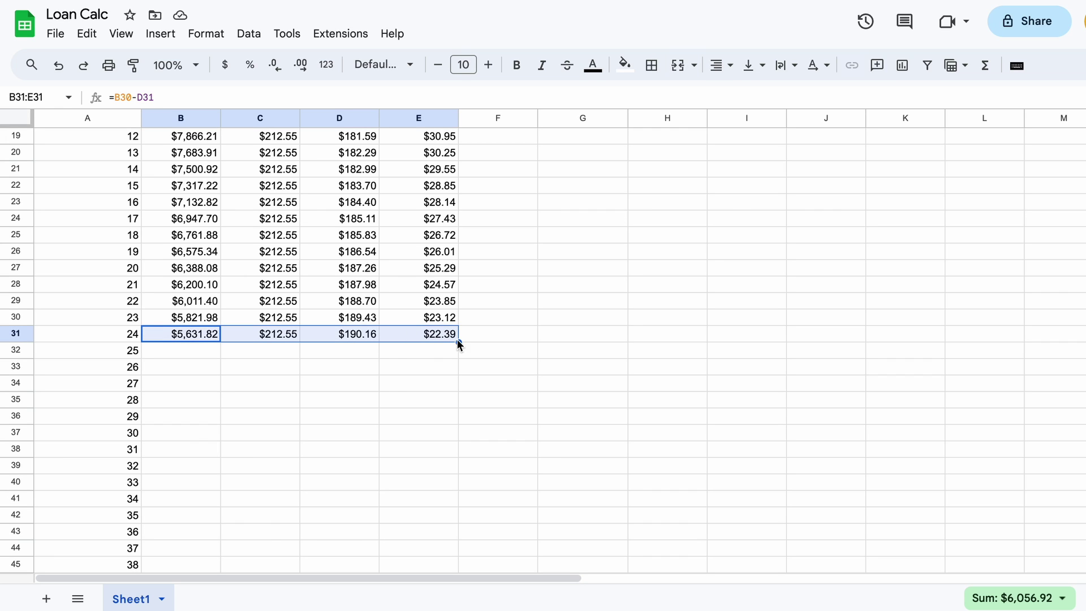
double_click(459, 343)
scroll(416, 409, "down", 5)
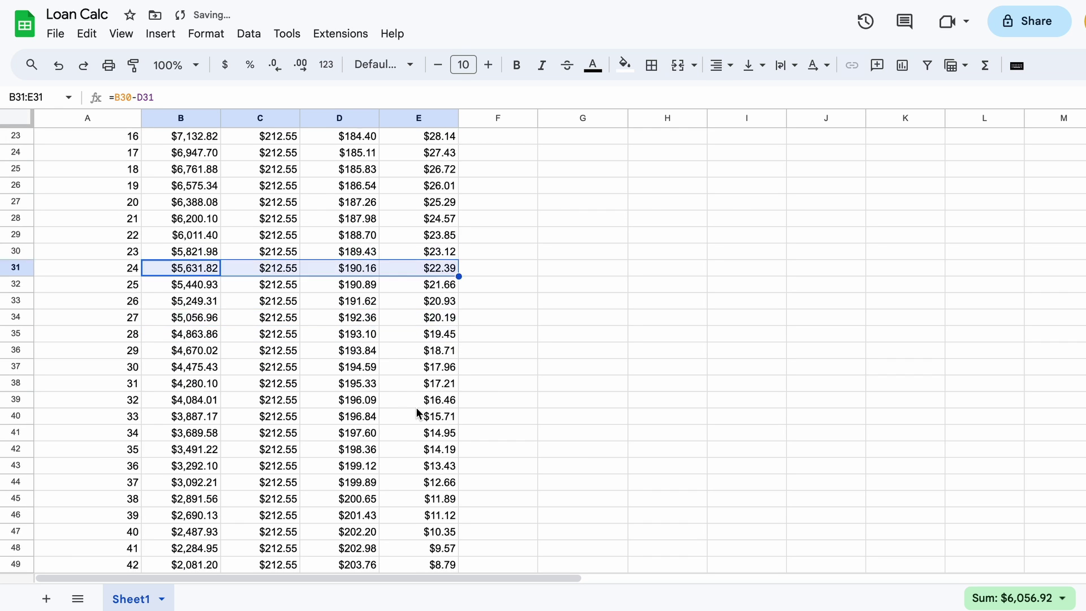
scroll(416, 406, "down", 2)
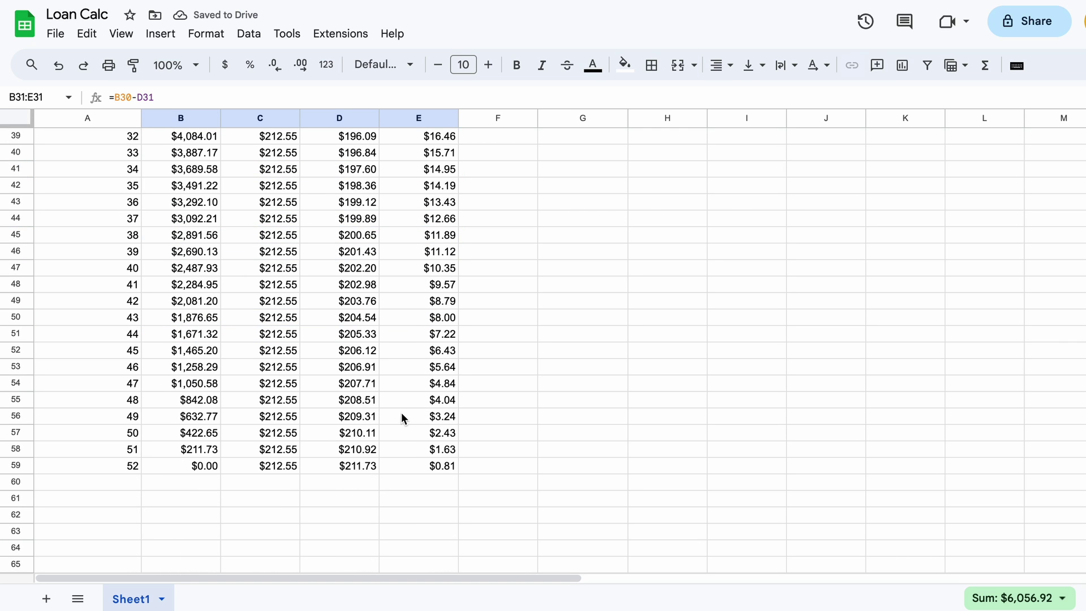
left_click(200, 467)
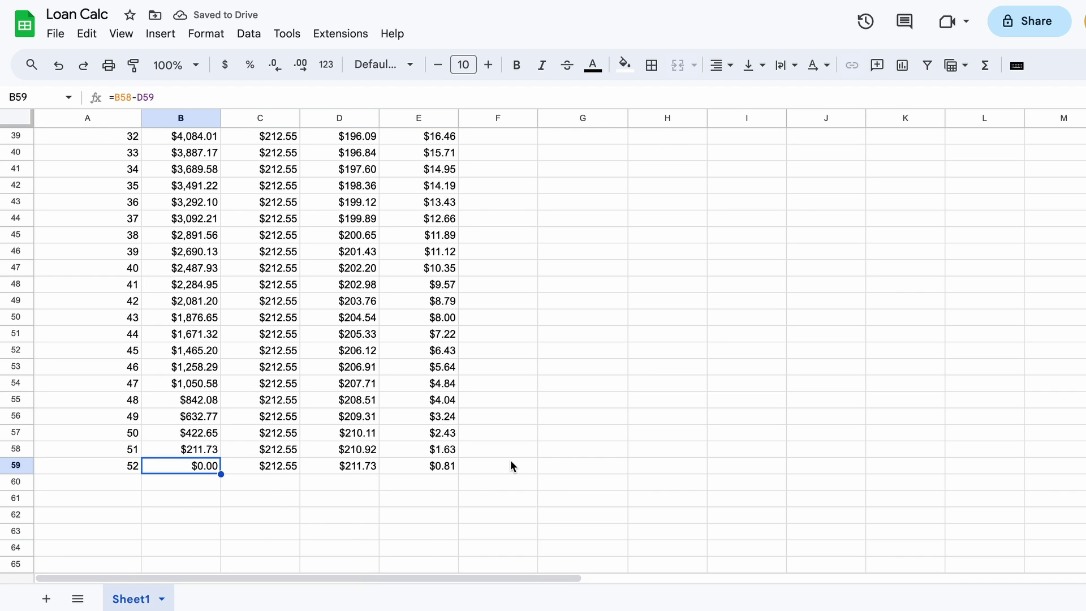
scroll(510, 465, "up", 13)
left_click(684, 139)
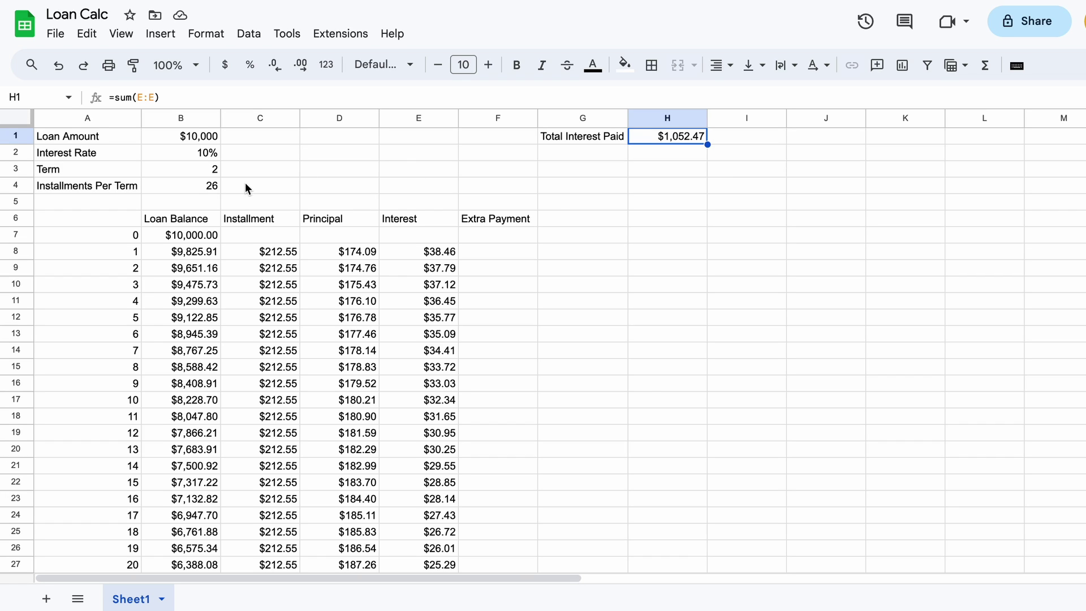
Change the loan term in B3 to 1 and confirm the schedule ends at period 26.
left_click(201, 191)
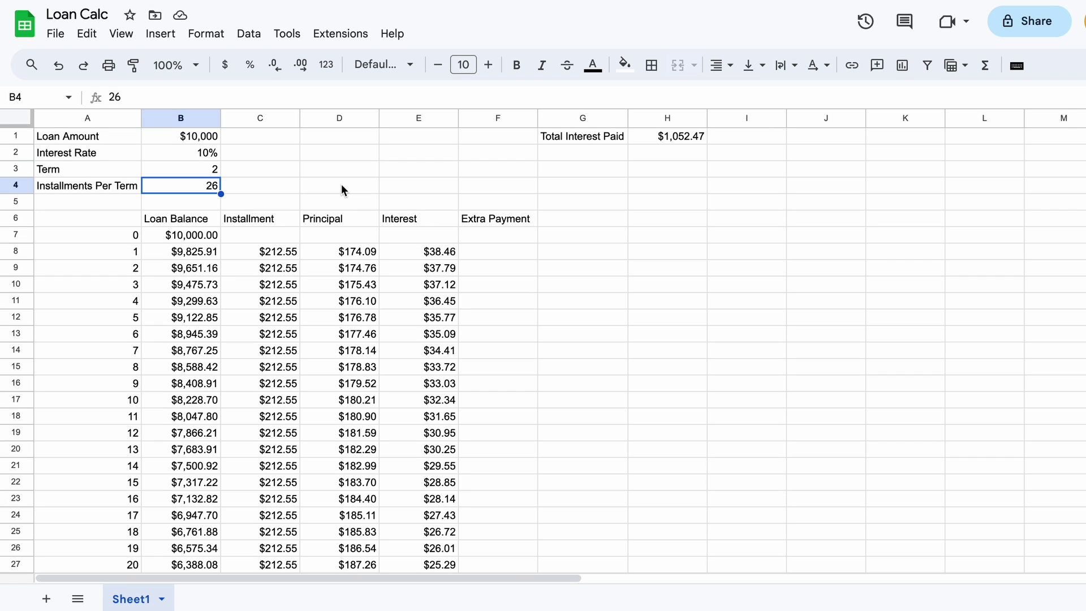
left_click(208, 174)
type("1")
key("Return")
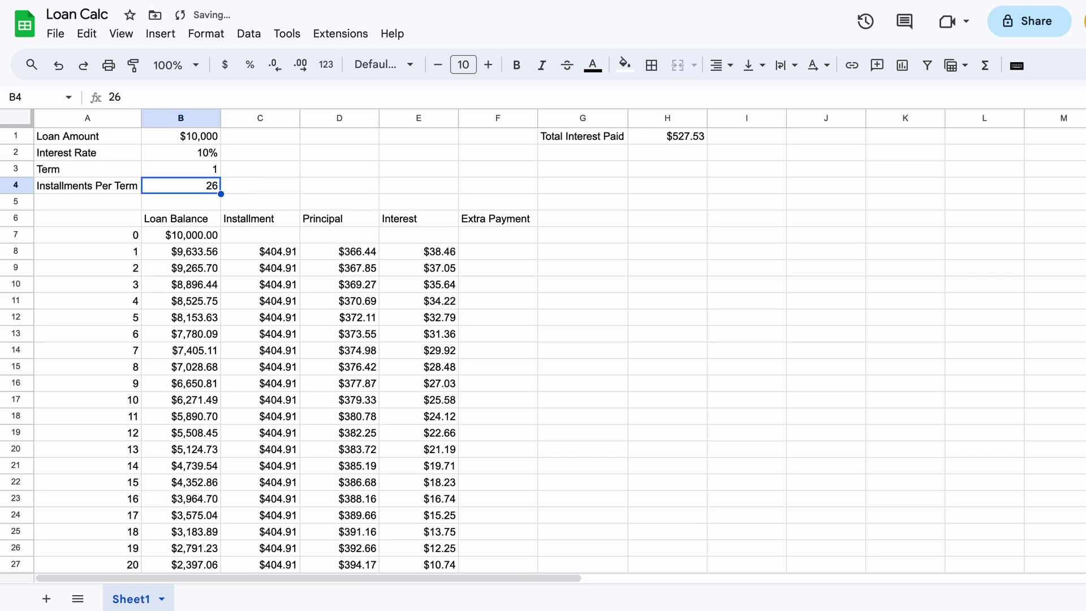
scroll(263, 461, "down", 4)
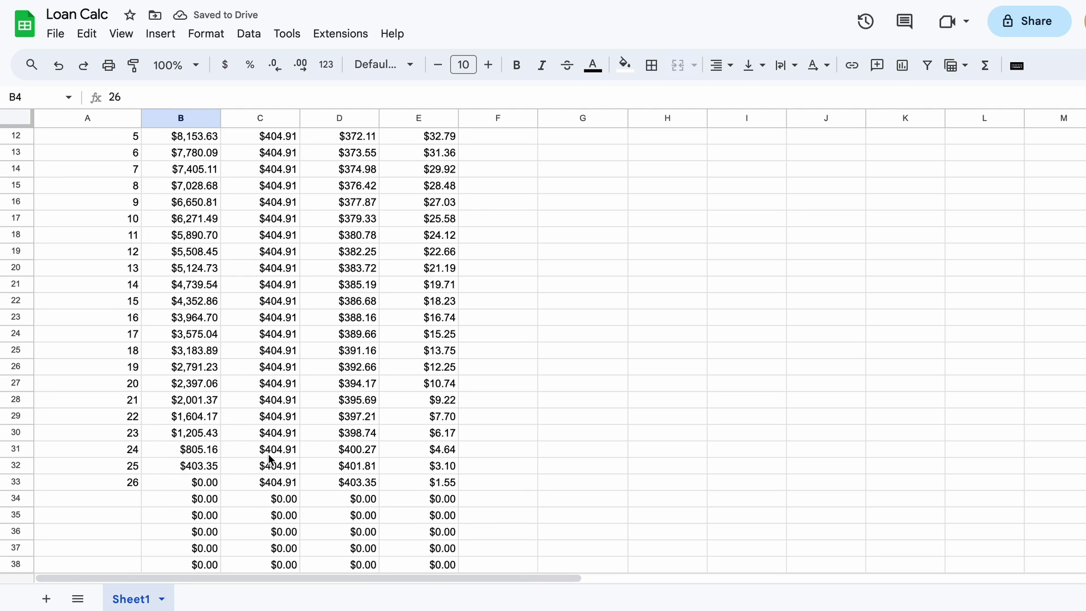
left_click(193, 482)
scroll(497, 333, "up", 4)
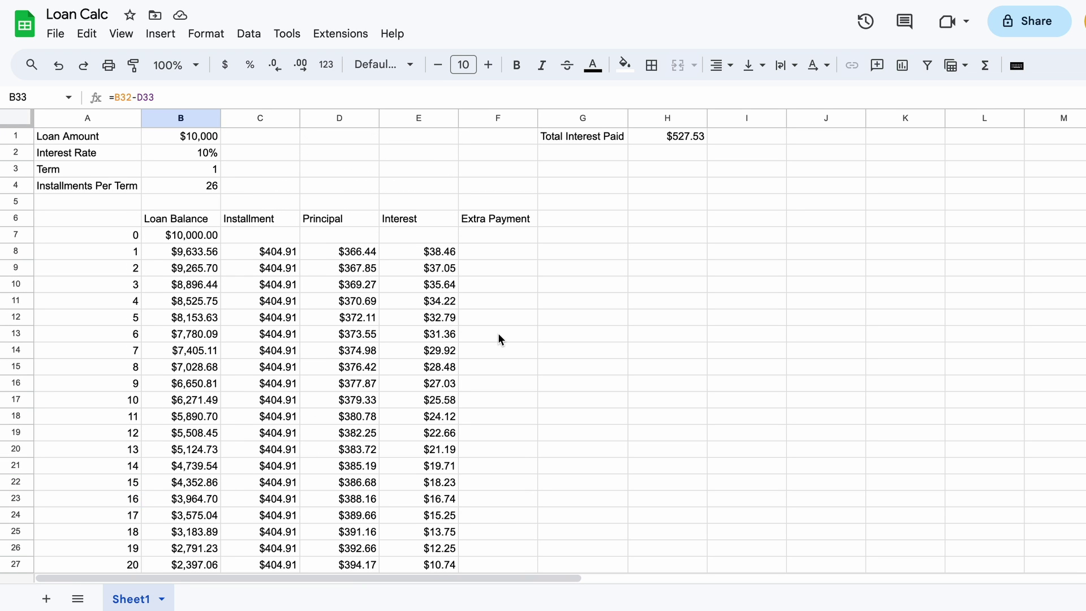